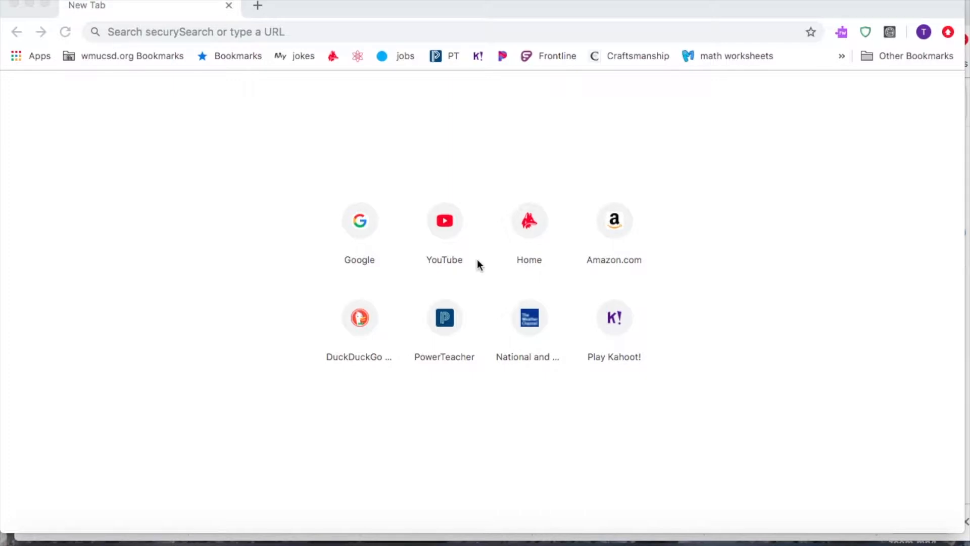
- Open the tinkercad.com website in the browser
{"action": "left_click", "coordinate": [292, 30]}
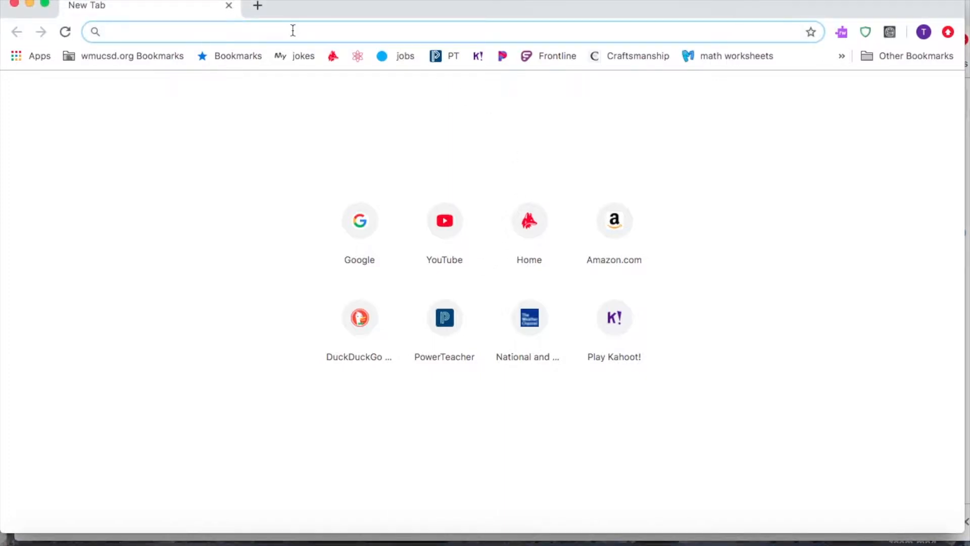
{"action": "type", "text": "tin"}
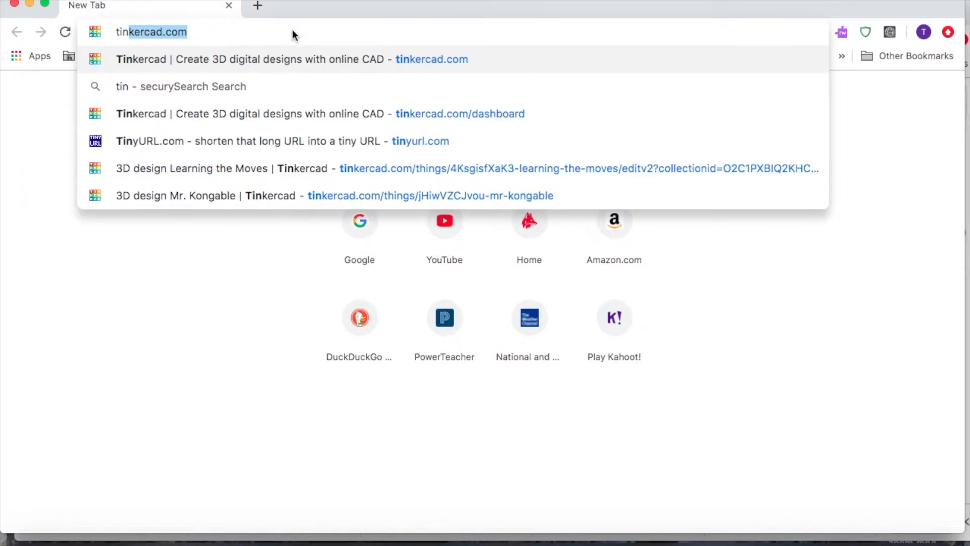
{"action": "type", "text": "kercad"}
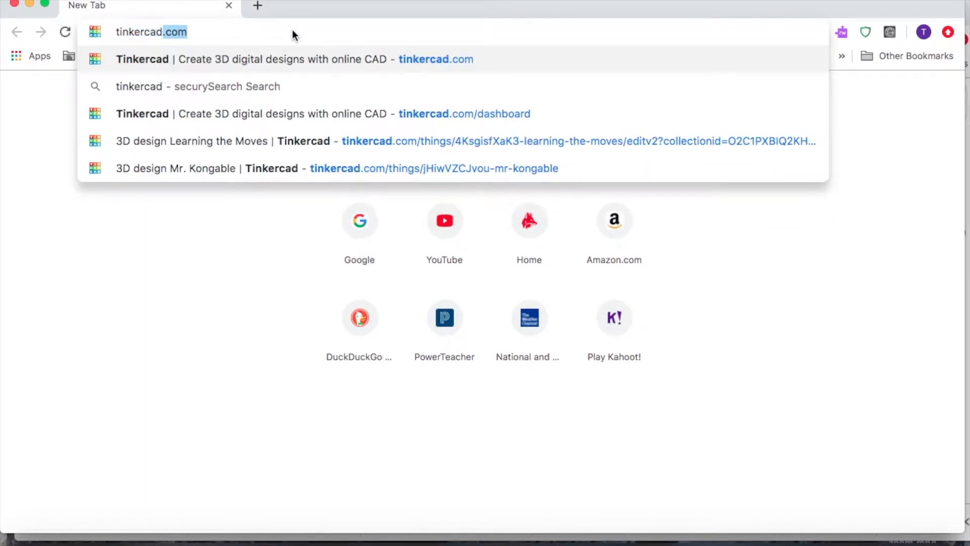
{"action": "type", "text": ".com"}
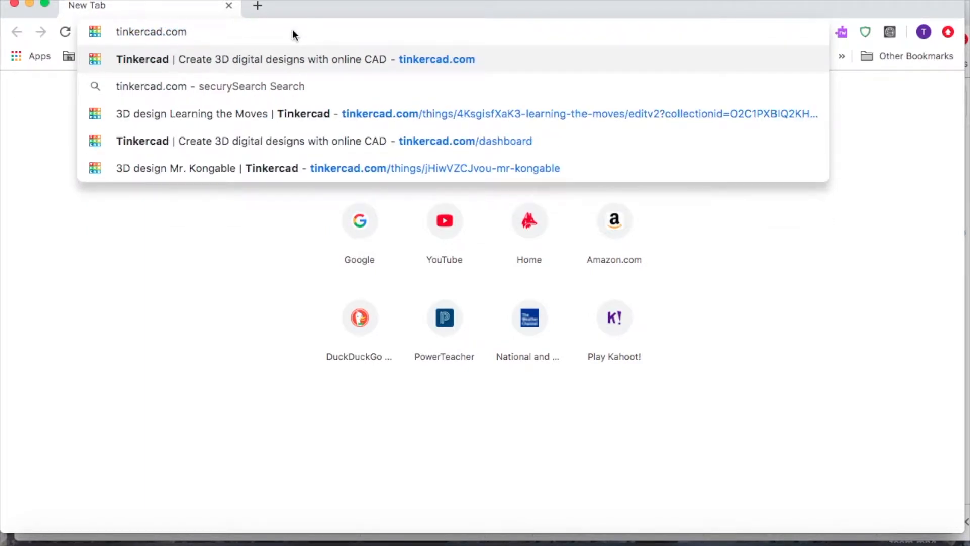
{"action": "key", "text": "Return"}
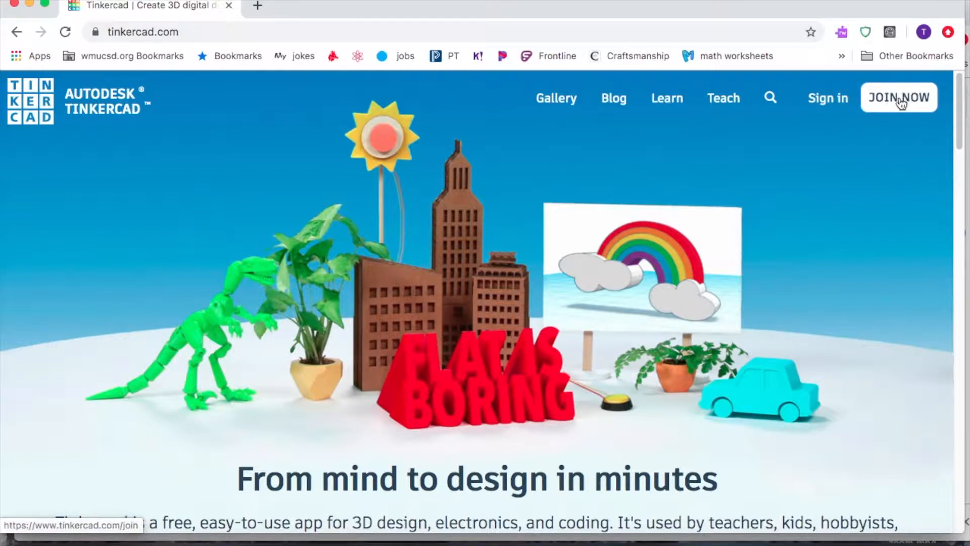
- Sign in to the Tinkercad account and create a new 3D design
{"action": "left_click", "coordinate": [829, 98]}
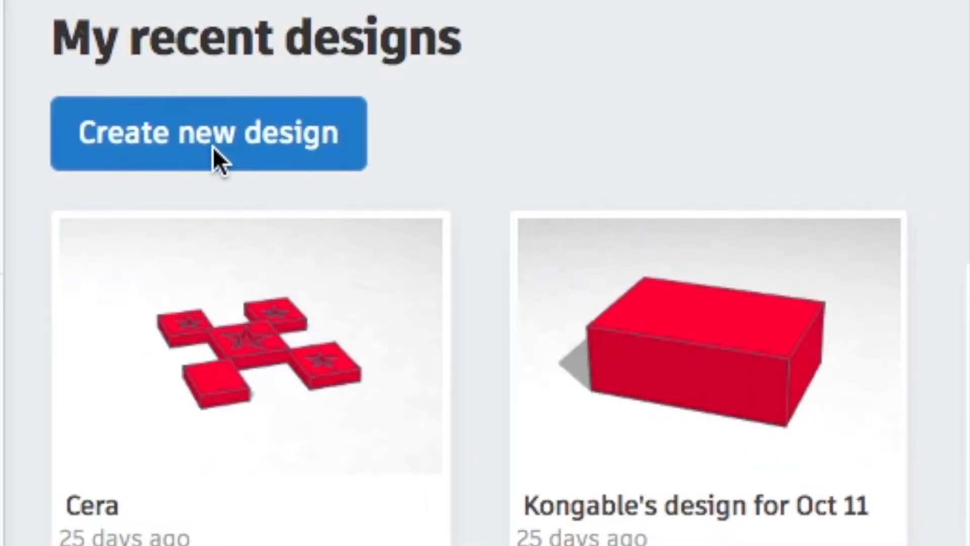
{"action": "left_click", "coordinate": [241, 137]}
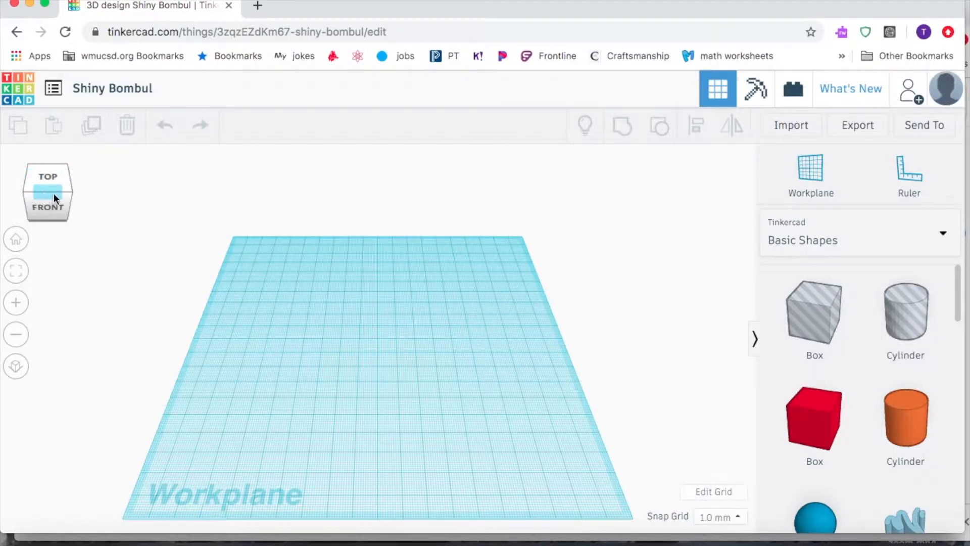
{"action": "left_click", "coordinate": [67, 190]}
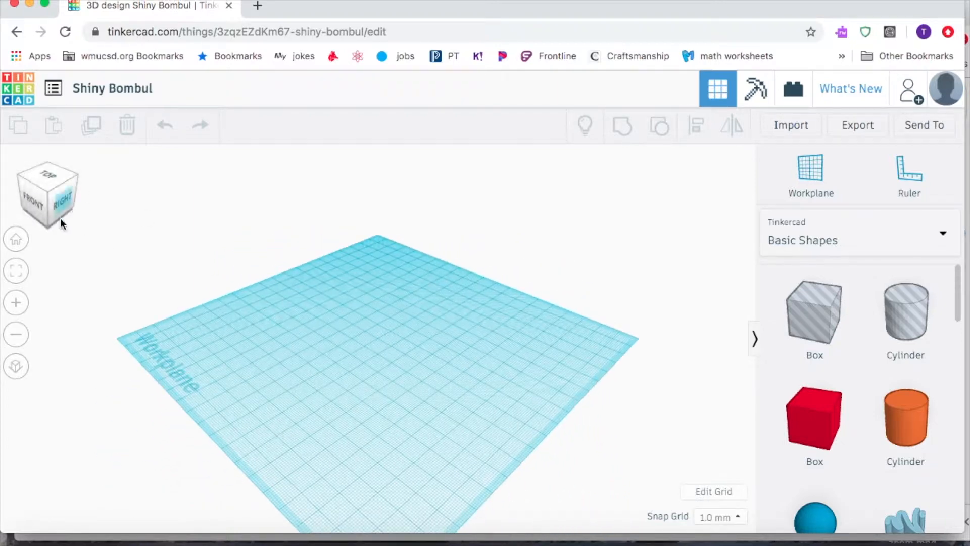
{"action": "left_click", "coordinate": [21, 178]}
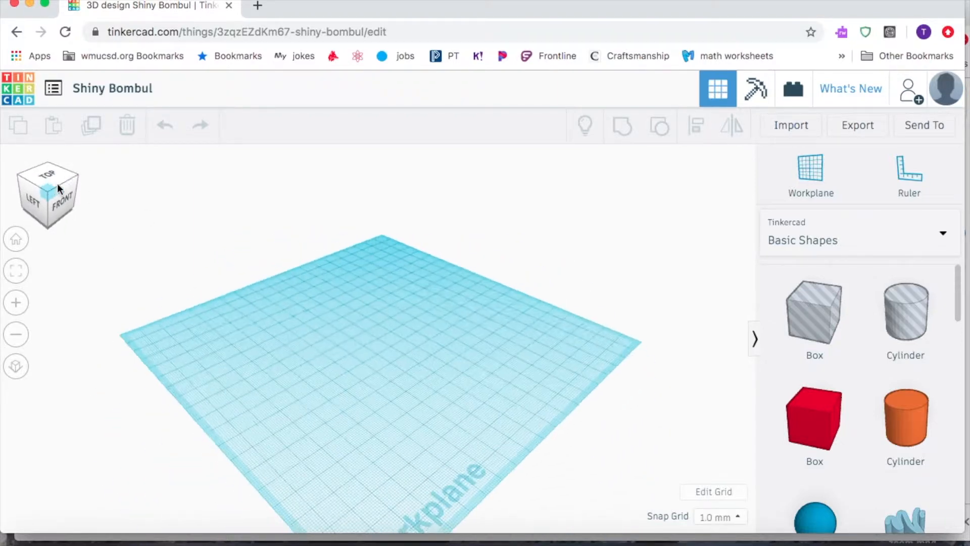
{"action": "left_click", "coordinate": [63, 187]}
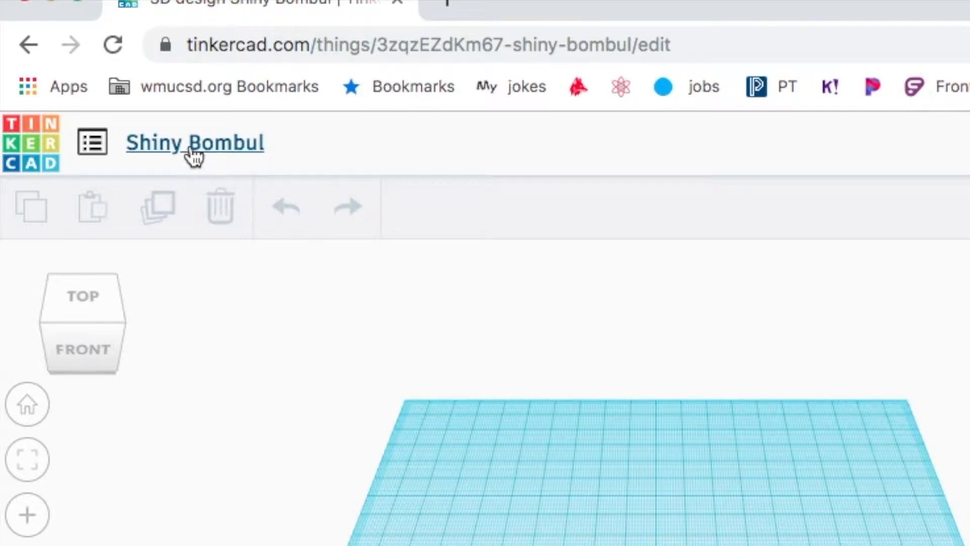
- Rename the design with the owner's surname in the possessive, followed by "new design"
{"action": "left_click", "coordinate": [163, 146]}
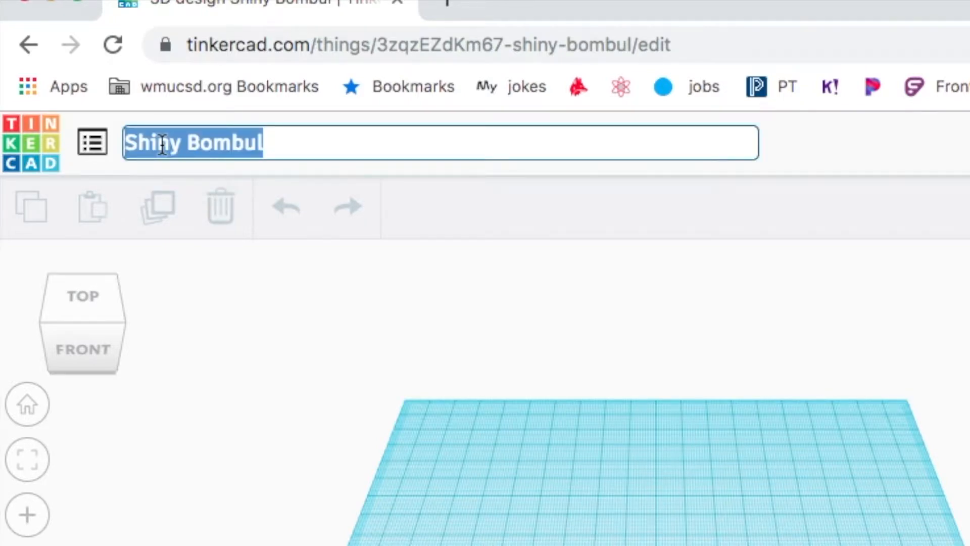
{"action": "type", "text": "Kongab"}
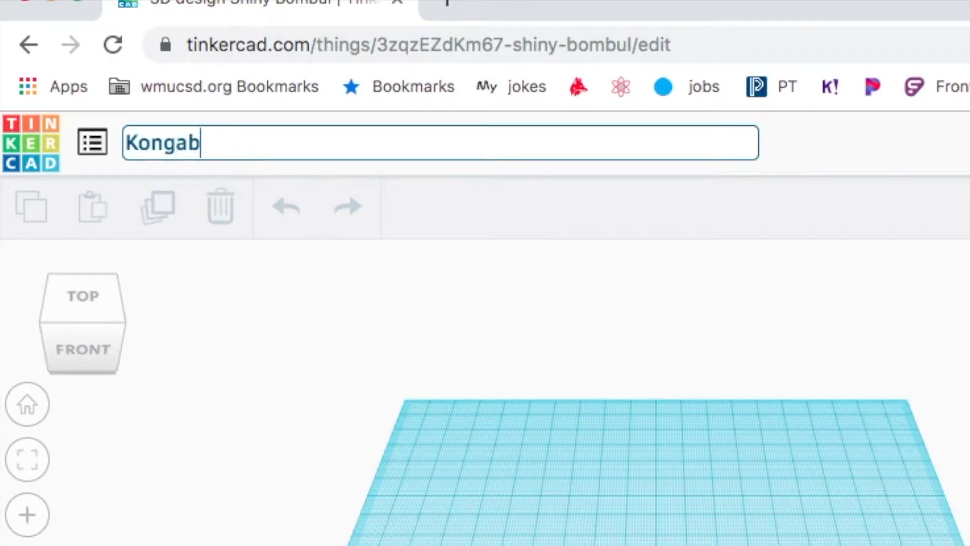
{"action": "type", "text": "le's ne"}
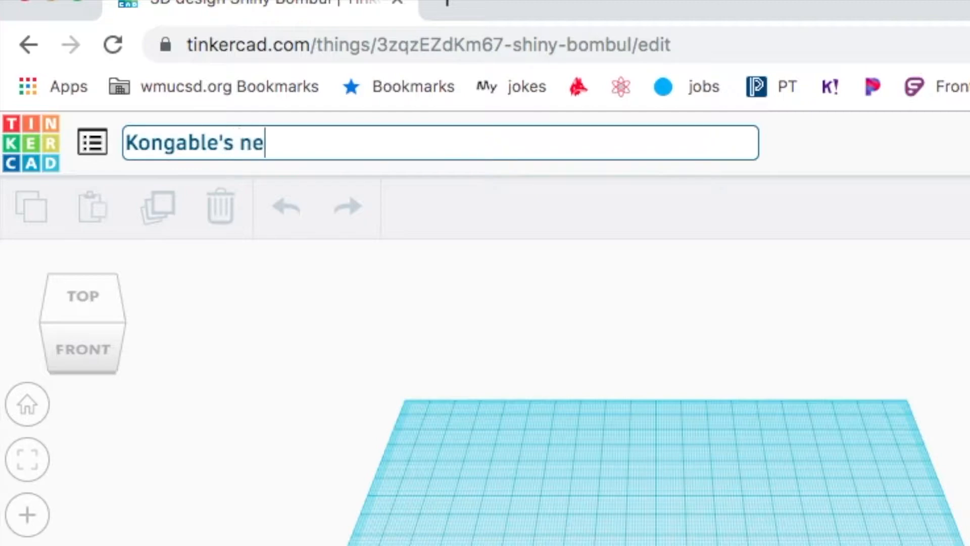
{"action": "type", "text": "w design"}
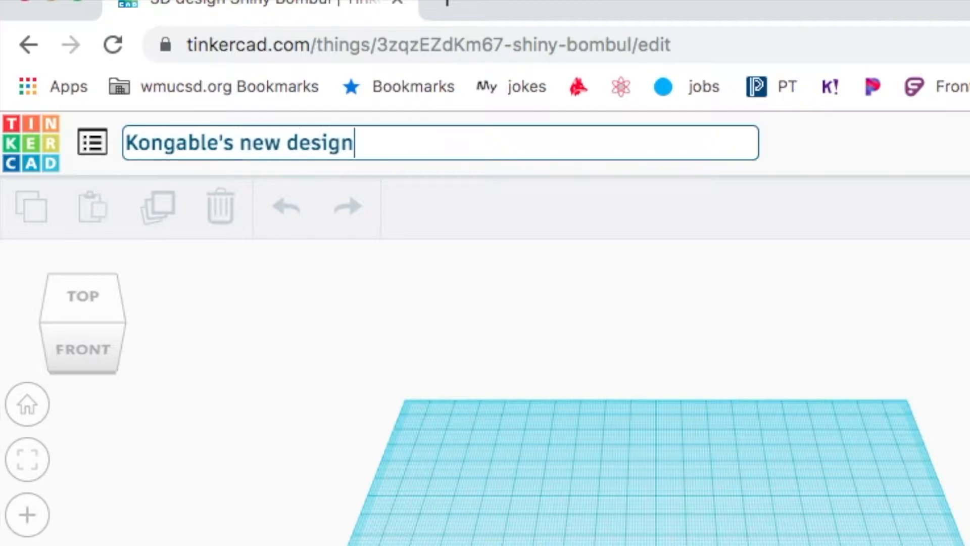
{"action": "key", "text": "Return"}
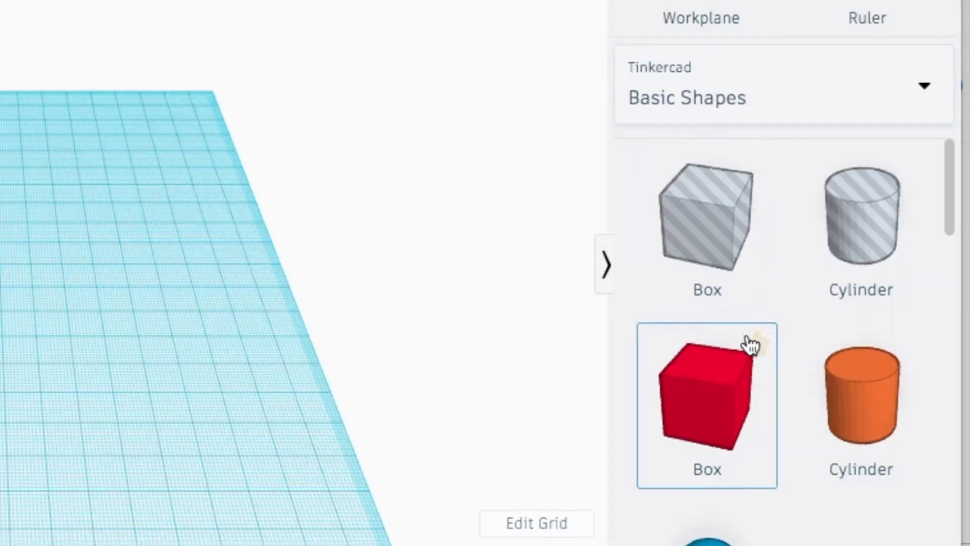
- Look through the basic shapes and the other available shape collections, and return to the Basic Shapes collection
{"action": "scroll", "coordinate": [839, 386], "scroll_direction": "down", "scroll_amount": 2}
{"action": "scroll", "coordinate": [751, 345], "scroll_direction": "down", "scroll_amount": 10}
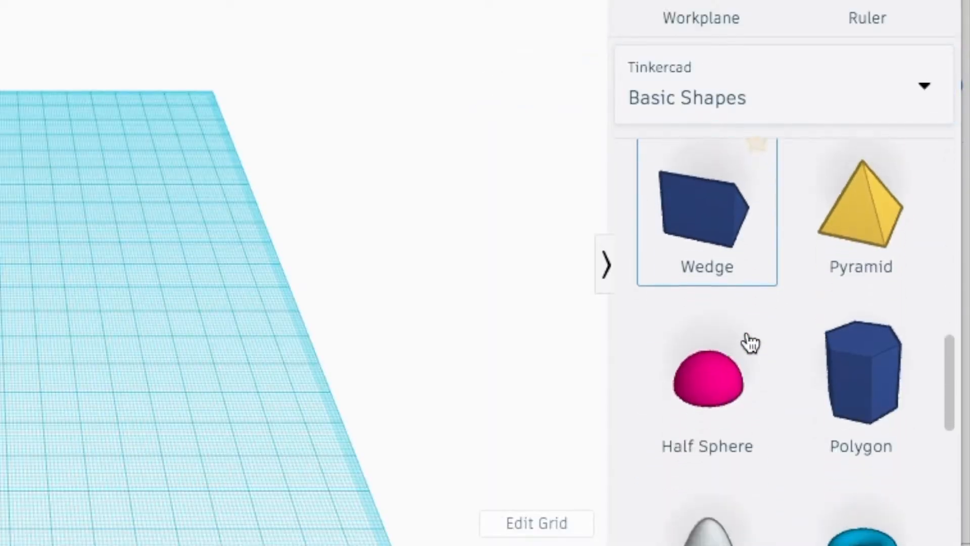
{"action": "scroll", "coordinate": [746, 338], "scroll_direction": "up", "scroll_amount": 10}
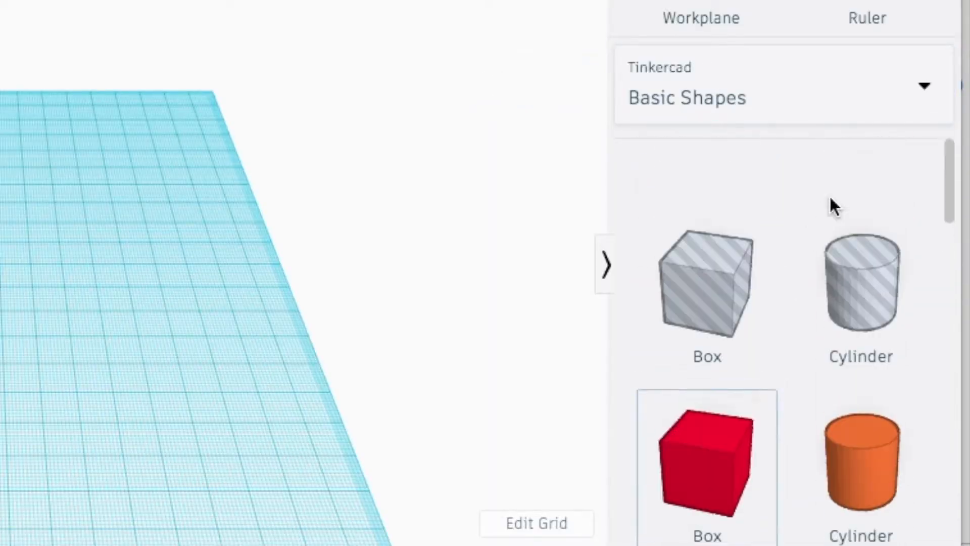
{"action": "left_click", "coordinate": [926, 106]}
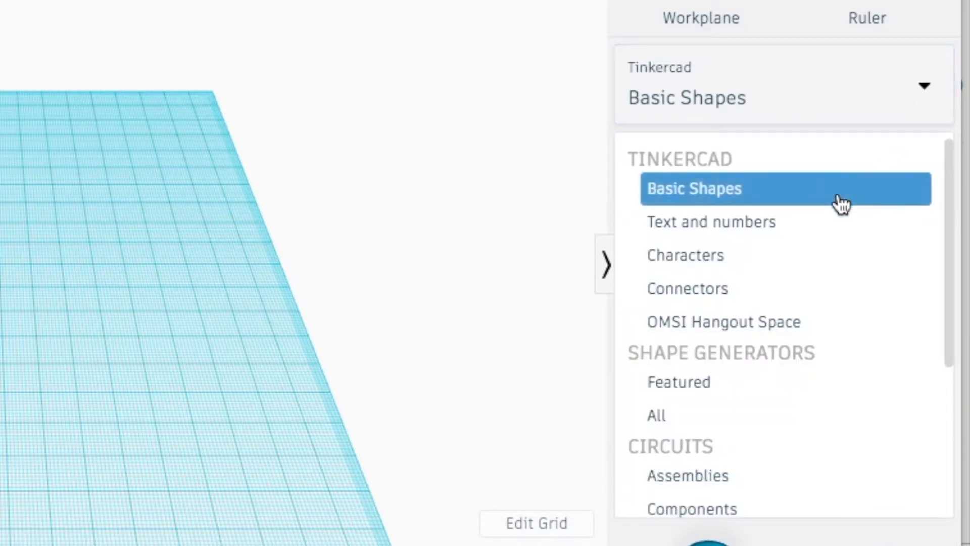
{"action": "scroll", "coordinate": [808, 348], "scroll_direction": "down", "scroll_amount": 4}
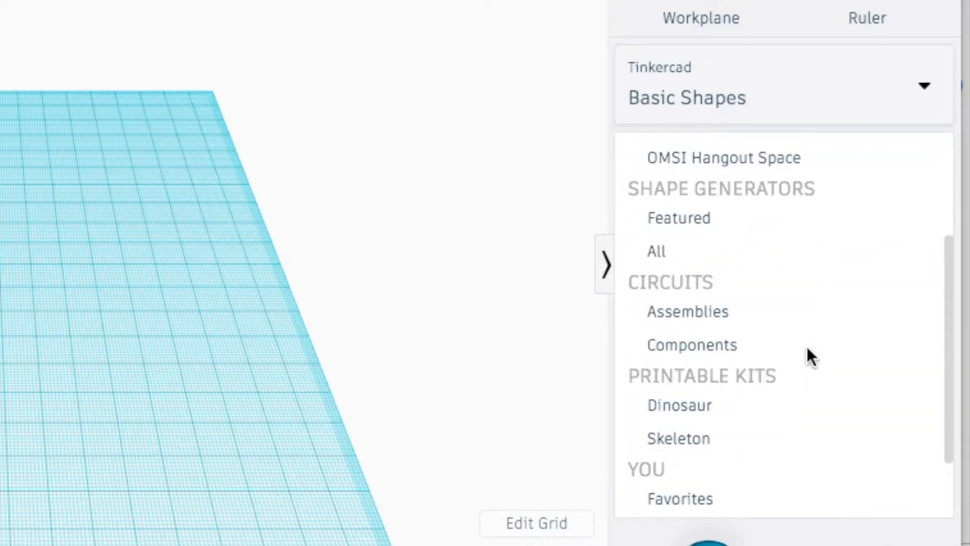
{"action": "scroll", "coordinate": [697, 393], "scroll_direction": "up", "scroll_amount": 4}
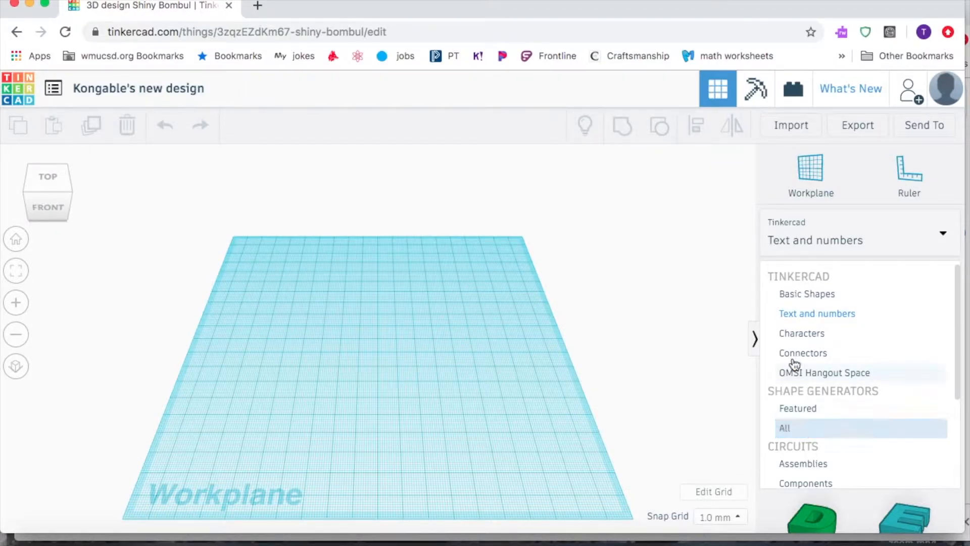
{"action": "left_click", "coordinate": [807, 294]}
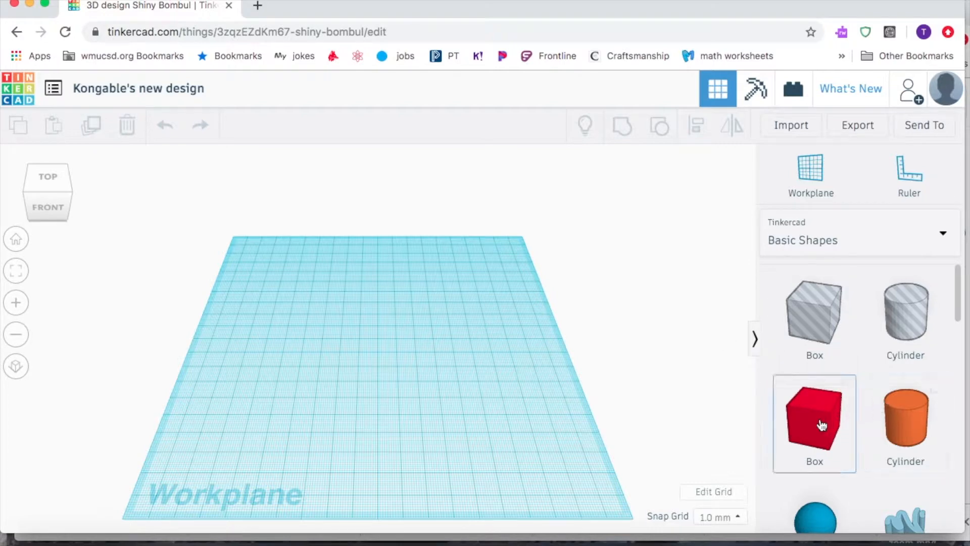
- Place a solid red box on the workplane and resize it to about 68 mm wide, 61 mm deep and 46 mm high
{"action": "left_click_drag", "start_coordinate": [819, 427], "coordinate": [313, 371]}
{"action": "mouse_move", "coordinate": [317, 382]}
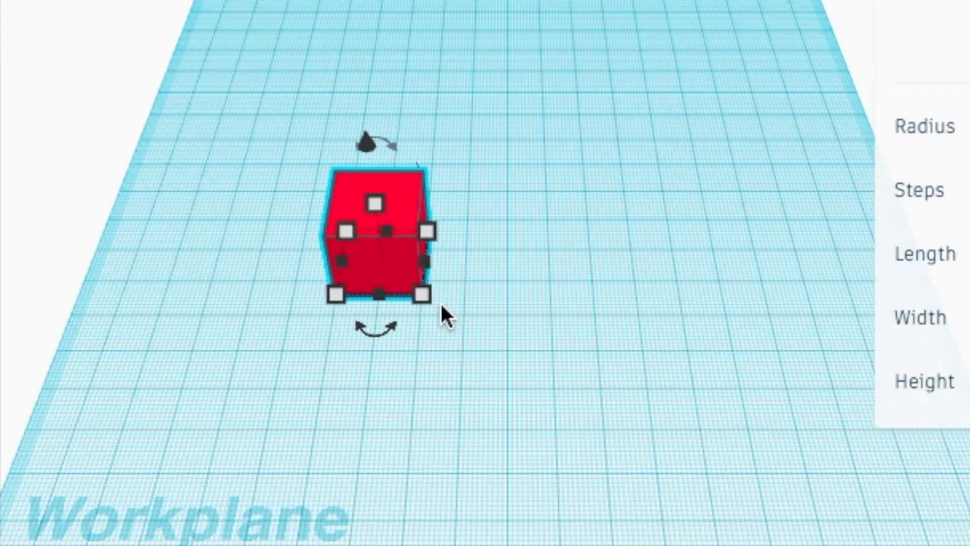
{"action": "mouse_move", "coordinate": [424, 295]}
{"action": "left_click_drag", "start_coordinate": [425, 295], "coordinate": [564, 407]}
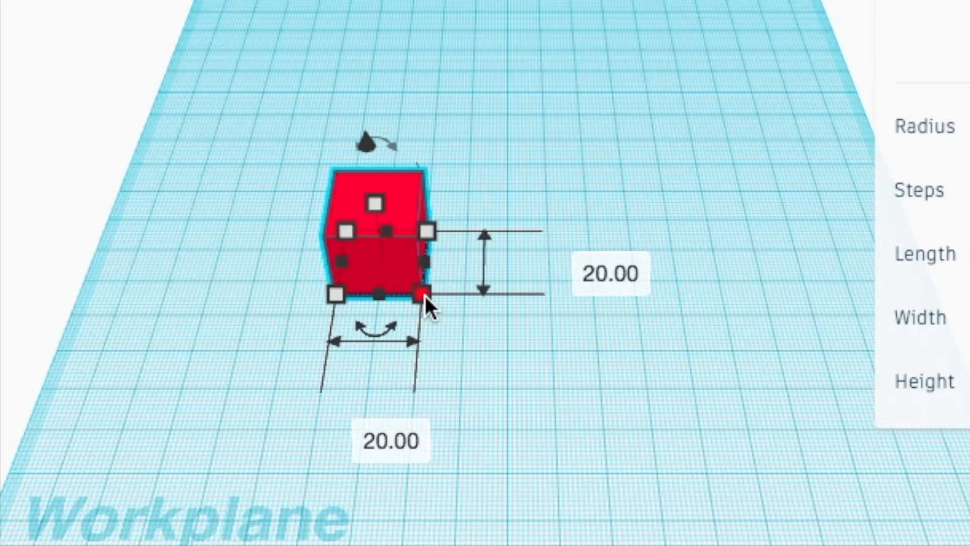
{"action": "mouse_move", "coordinate": [404, 444]}
{"action": "left_mouse_down"}
{"action": "mouse_move", "coordinate": [435, 464]}
{"action": "mouse_move", "coordinate": [328, 383]}
{"action": "mouse_move", "coordinate": [442, 442]}
{"action": "mouse_move", "coordinate": [358, 456]}
{"action": "mouse_move", "coordinate": [404, 414]}
{"action": "mouse_move", "coordinate": [402, 434]}
{"action": "left_mouse_up"}
{"action": "mouse_move", "coordinate": [398, 358]}
{"action": "left_mouse_down"}
{"action": "mouse_move", "coordinate": [439, 366]}
{"action": "mouse_move", "coordinate": [366, 371]}
{"action": "mouse_move", "coordinate": [403, 320]}
{"action": "mouse_move", "coordinate": [346, 343]}
{"action": "mouse_move", "coordinate": [457, 333]}
{"action": "mouse_move", "coordinate": [397, 340]}
{"action": "left_mouse_up"}
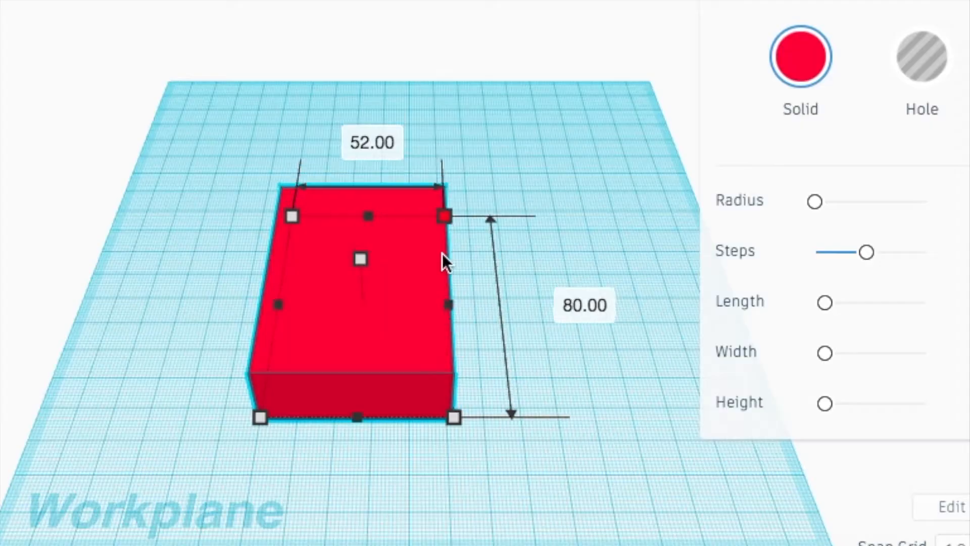
{"action": "left_click_drag", "start_coordinate": [442, 254], "coordinate": [496, 261]}
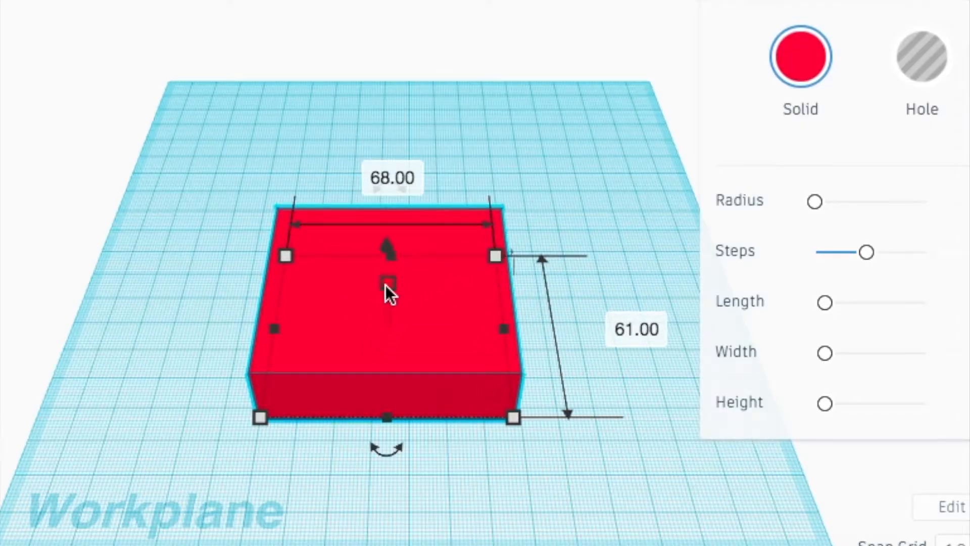
{"action": "left_click_drag", "start_coordinate": [386, 285], "coordinate": [400, 222]}
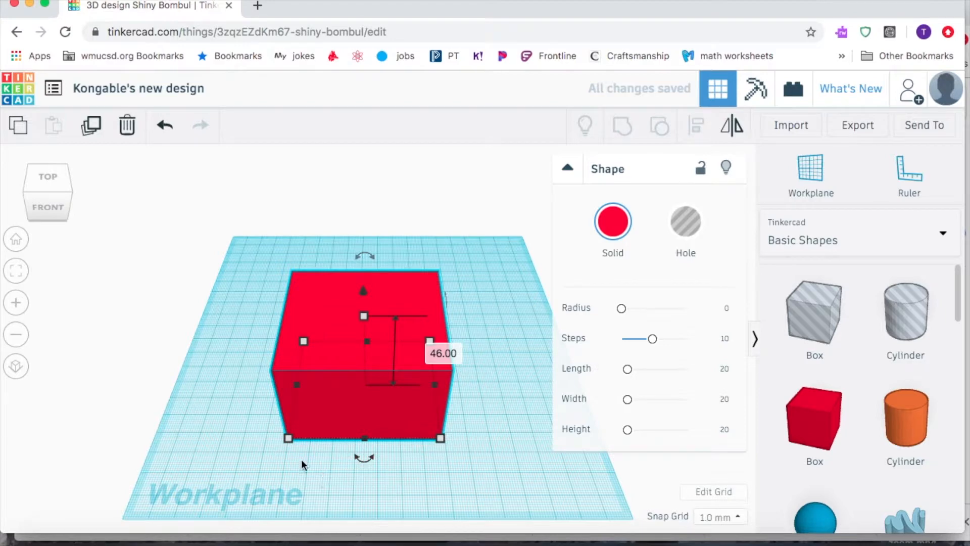
- Lift the red box about 13 mm above the workplane, working from the front view
{"action": "left_click", "coordinate": [53, 207]}
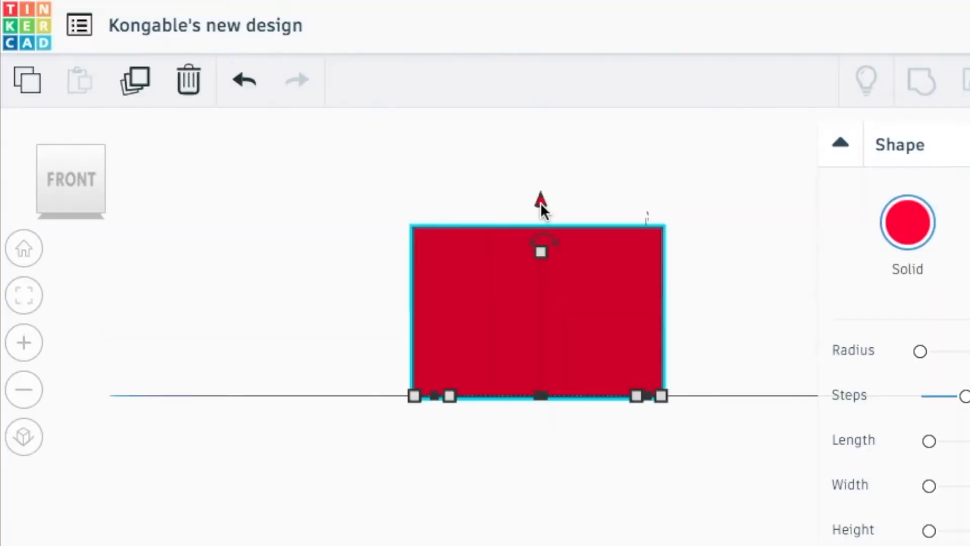
{"action": "left_click_drag", "start_coordinate": [365, 207], "coordinate": [360, 195]}
{"action": "mouse_move", "coordinate": [533, 182]}
{"action": "left_mouse_down"}
{"action": "mouse_move", "coordinate": [529, 156]}
{"action": "mouse_move", "coordinate": [528, 191]}
{"action": "mouse_move", "coordinate": [528, 170]}
{"action": "left_mouse_up"}
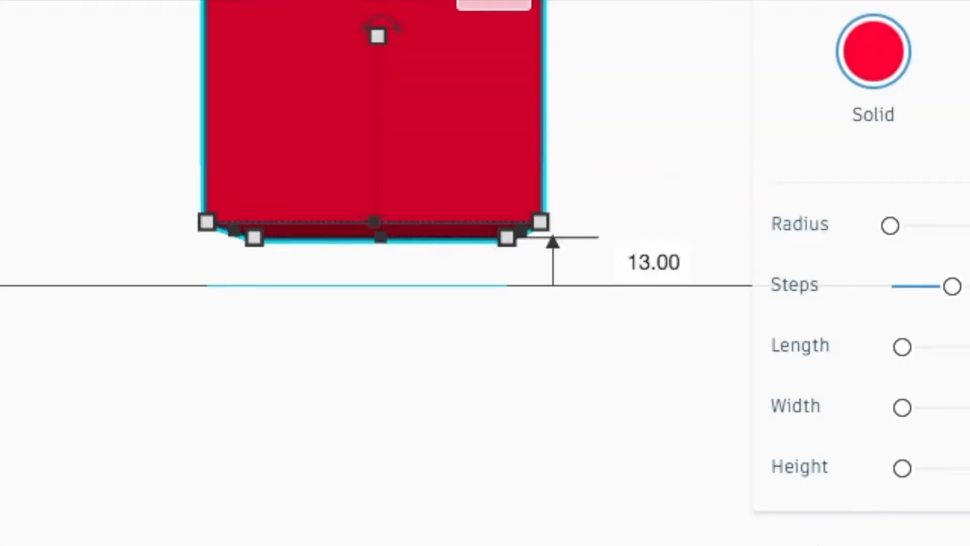
{"action": "left_click", "coordinate": [72, 151]}
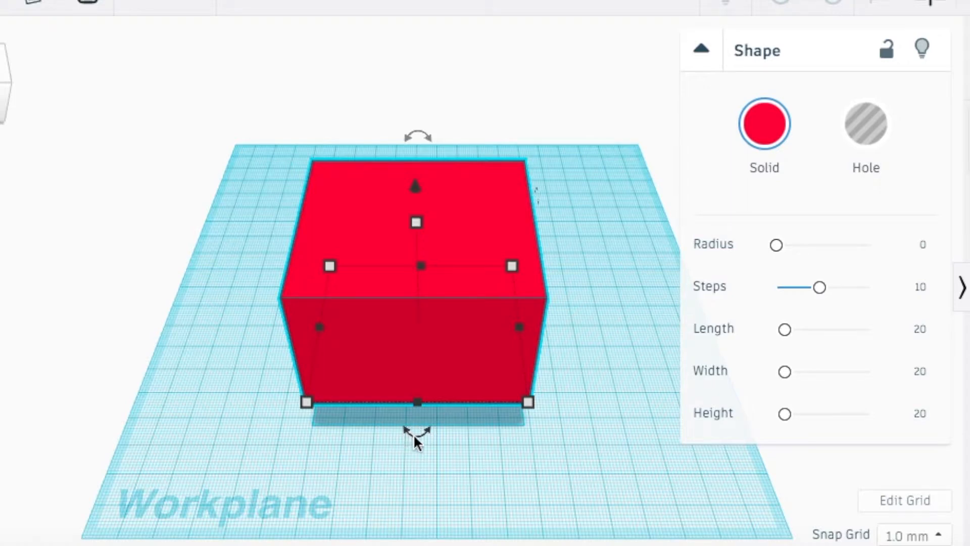
- Try turning the box about its vertical axis, restore it to 0°, and tip it onto its side about the front-to-back axis
{"action": "left_click_drag", "start_coordinate": [426, 426], "coordinate": [512, 328]}
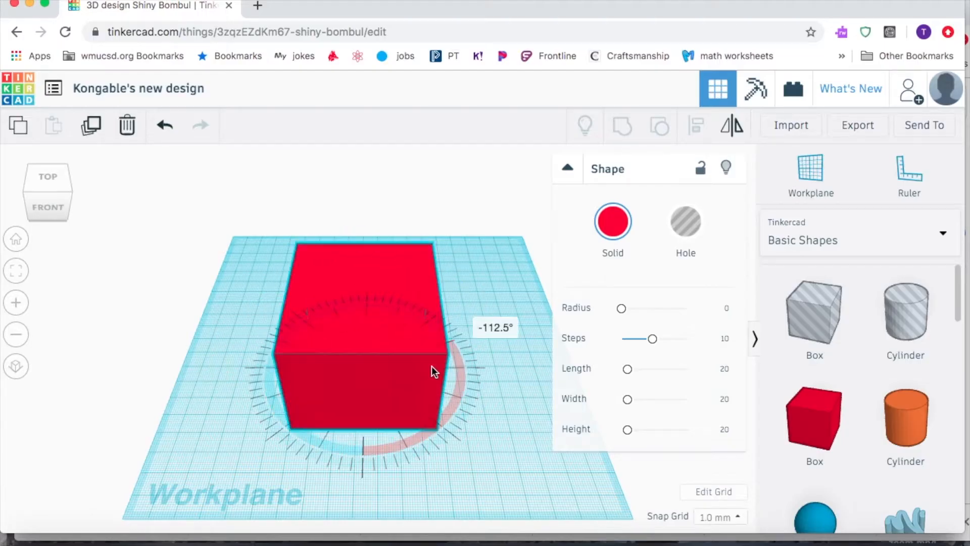
{"action": "left_click_drag", "start_coordinate": [431, 367], "coordinate": [374, 456]}
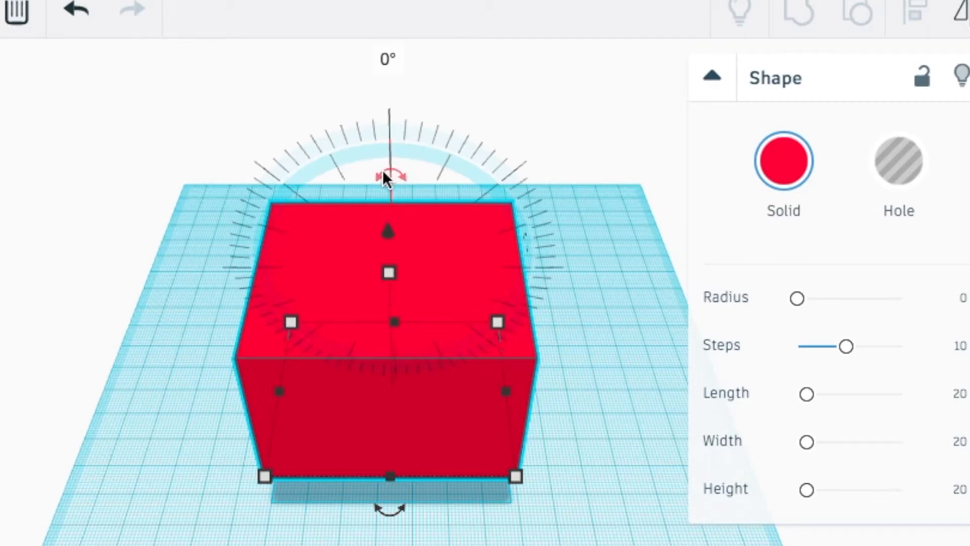
{"action": "left_click_drag", "start_coordinate": [383, 173], "coordinate": [492, 255]}
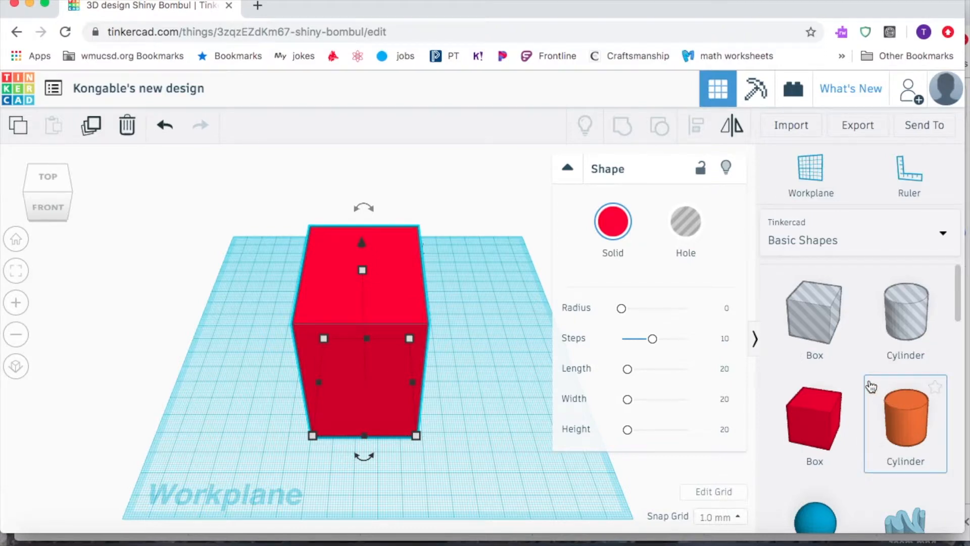
{"action": "left_click", "coordinate": [458, 231]}
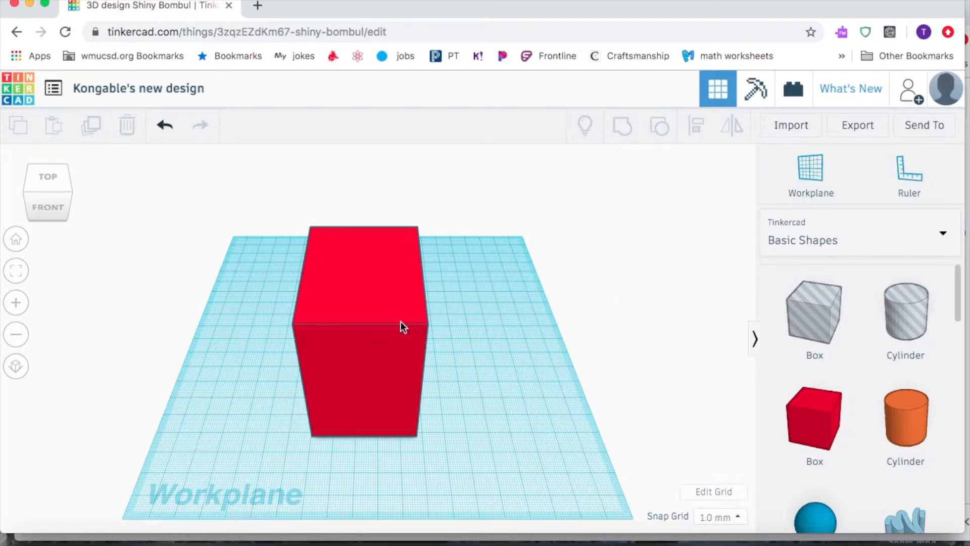
- Place a solid orange cylinder beside the red box's right face and lift it about 57 mm above the workplane
{"action": "left_click", "coordinate": [71, 192]}
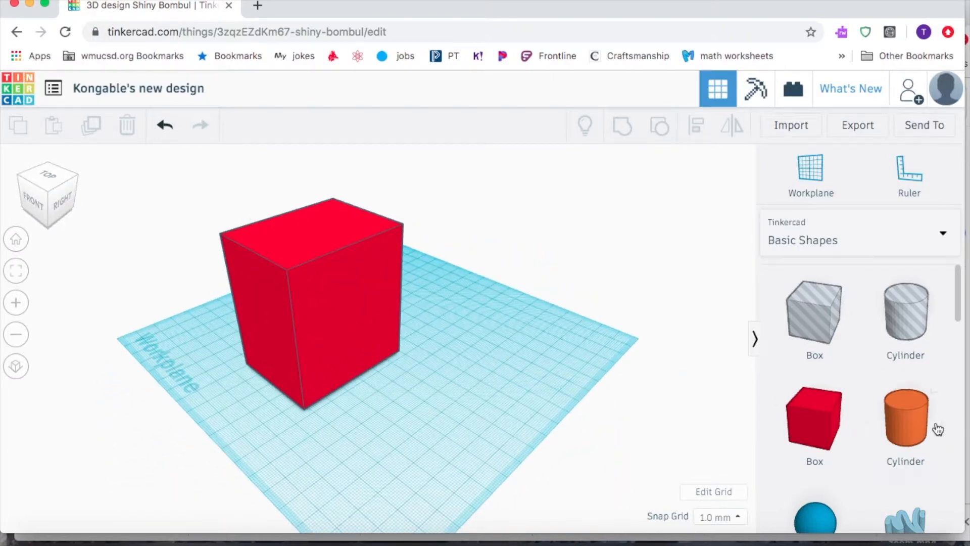
{"action": "left_click_drag", "start_coordinate": [907, 427], "coordinate": [369, 416]}
{"action": "left_click_drag", "start_coordinate": [430, 364], "coordinate": [425, 138]}
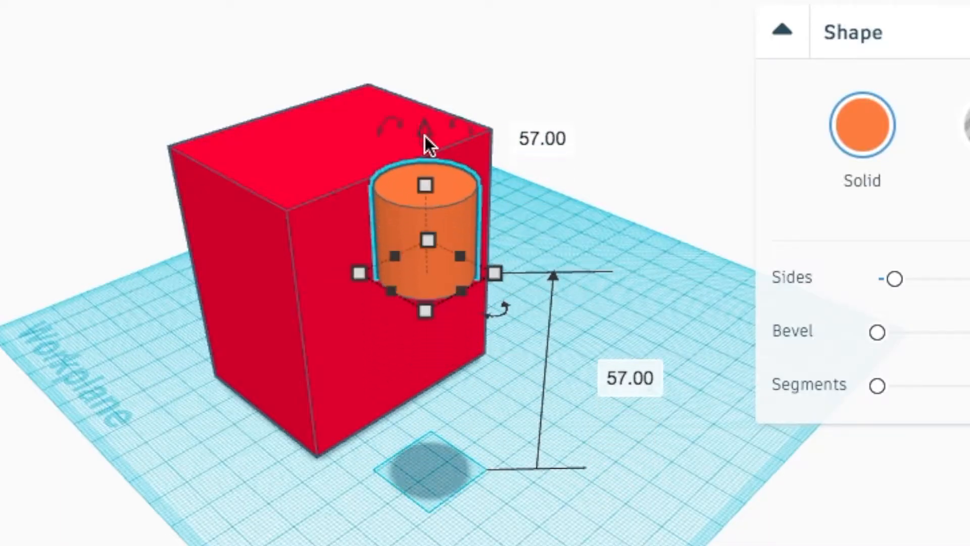
- Move the orange cylinder onto the red box's top face and stretch its height to about 42 mm
{"action": "left_click_drag", "start_coordinate": [463, 228], "coordinate": [382, 137]}
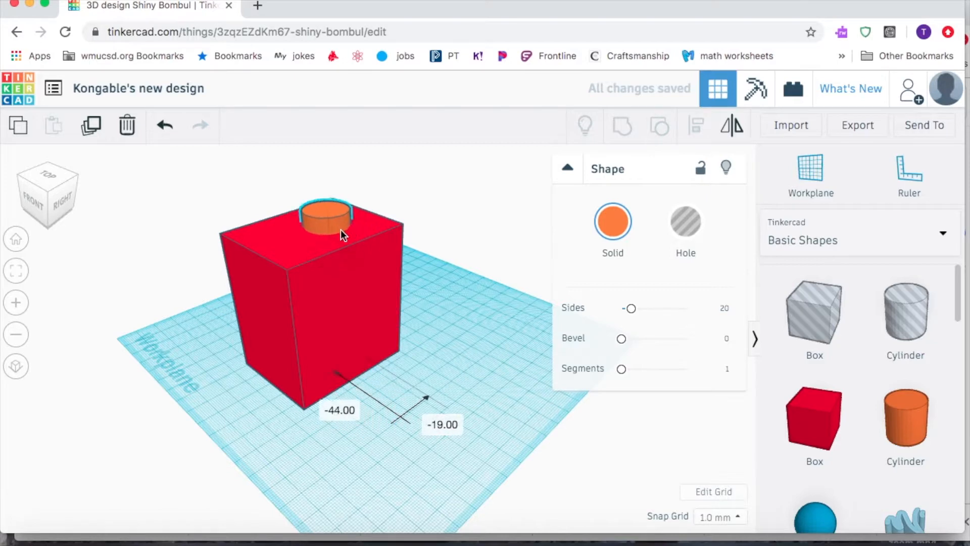
{"action": "left_click_drag", "start_coordinate": [341, 230], "coordinate": [305, 184]}
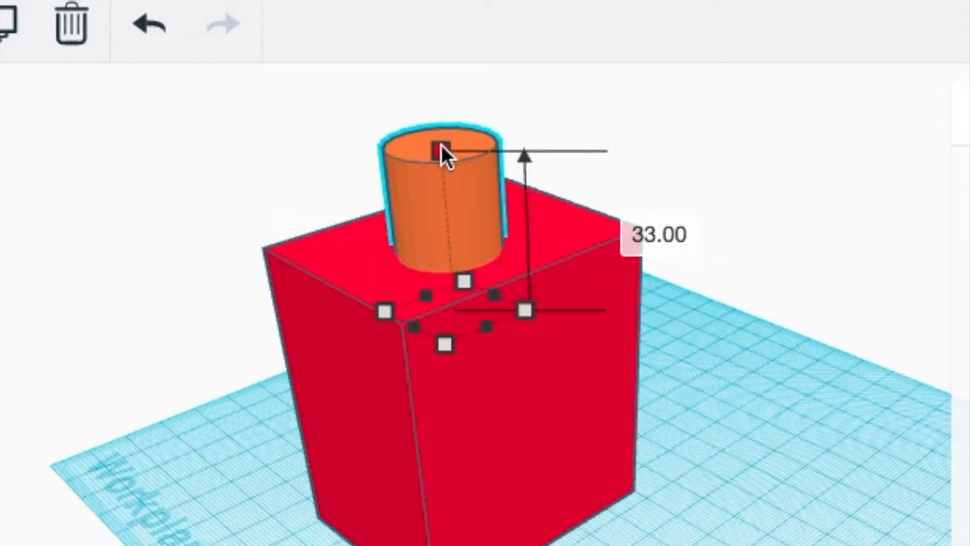
{"action": "left_click_drag", "start_coordinate": [441, 145], "coordinate": [443, 99]}
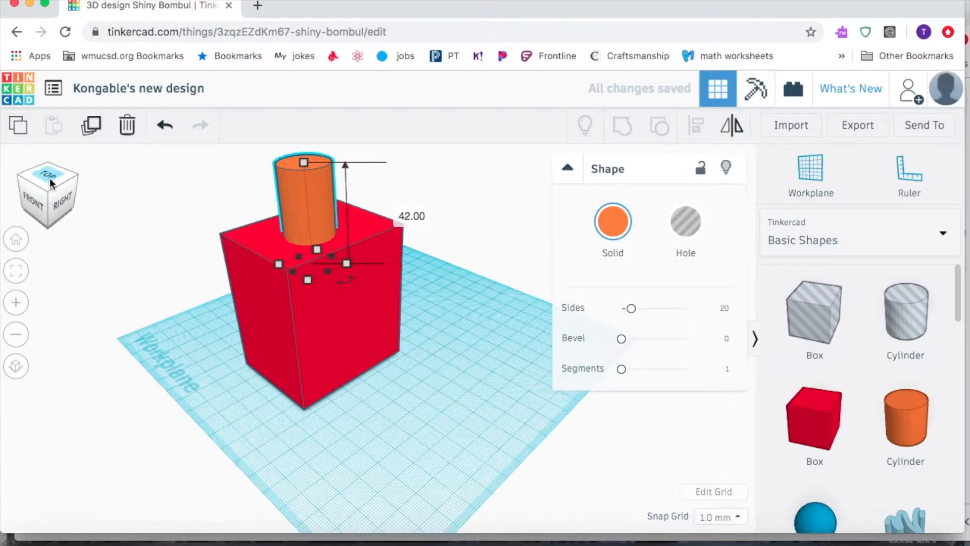
- Lower the orange cylinder about 21 mm into the red box, working from the front view
{"action": "left_click", "coordinate": [37, 201]}
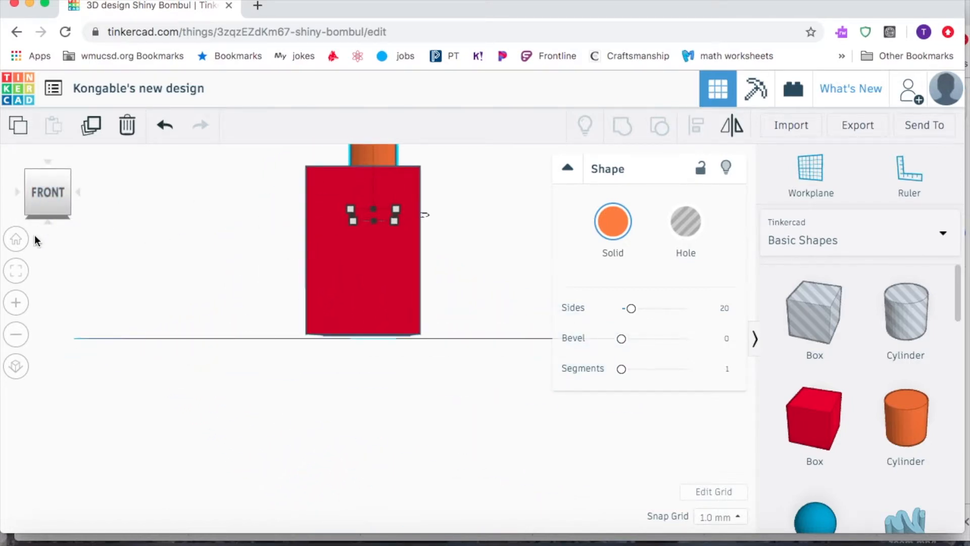
{"action": "left_click", "coordinate": [15, 334]}
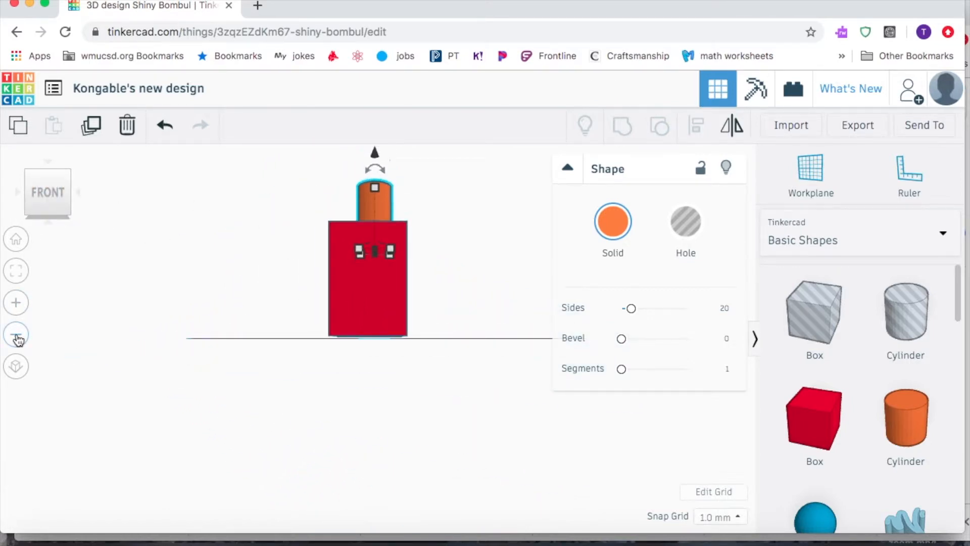
{"action": "left_click_drag", "start_coordinate": [374, 154], "coordinate": [372, 190]}
{"action": "left_click", "coordinate": [47, 175]}
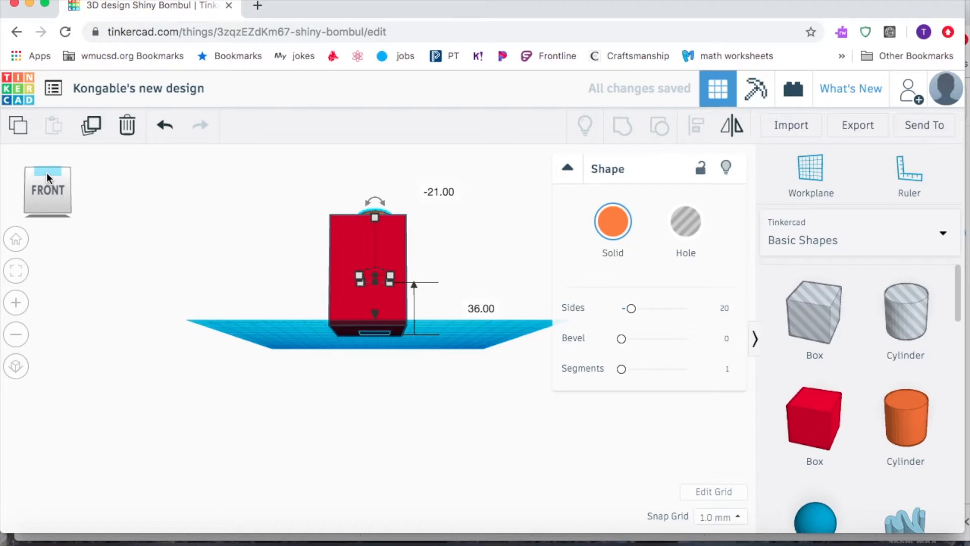
{"action": "left_click", "coordinate": [48, 175]}
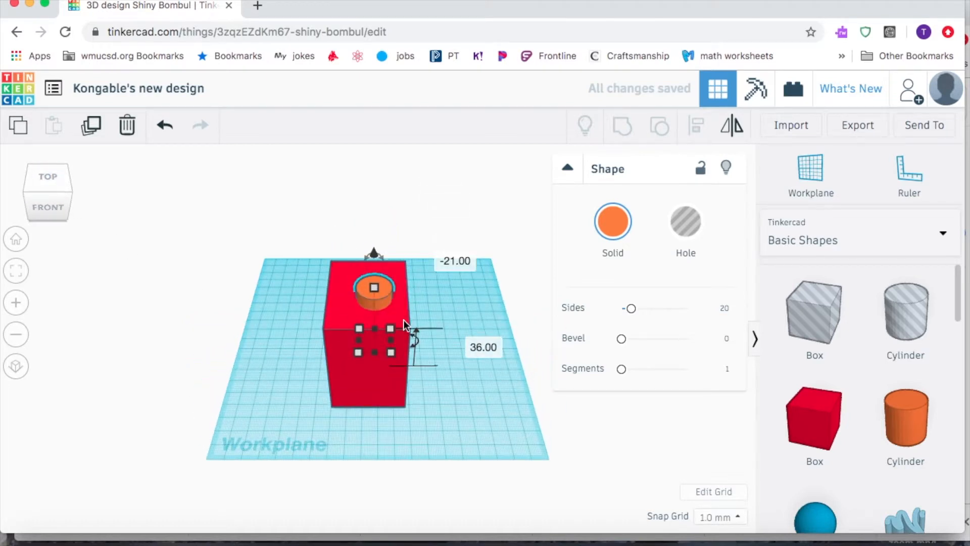
- Turn the cylinder into a hole and enlarge its base to about 38 mm wide and 40 mm deep
{"action": "mouse_move", "coordinate": [372, 288]}
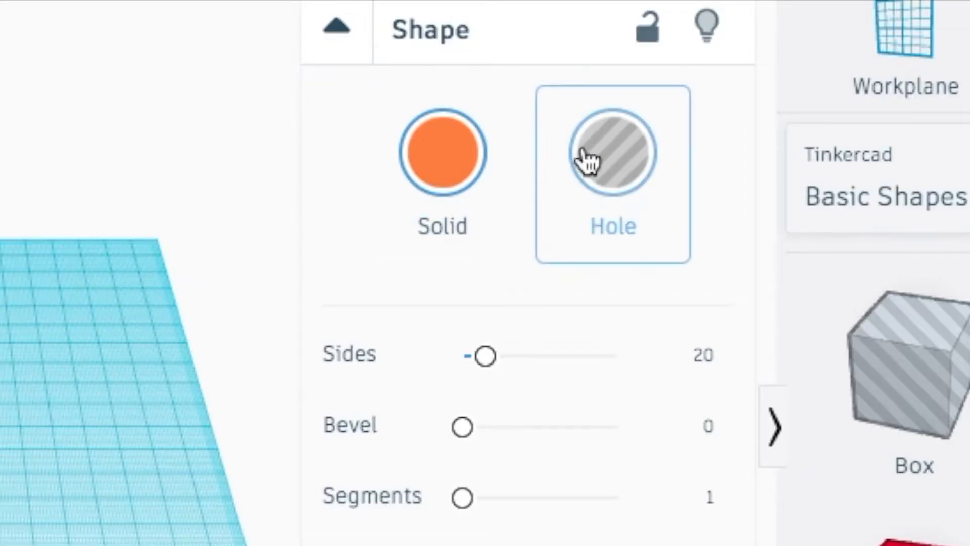
{"action": "left_click", "coordinate": [596, 158]}
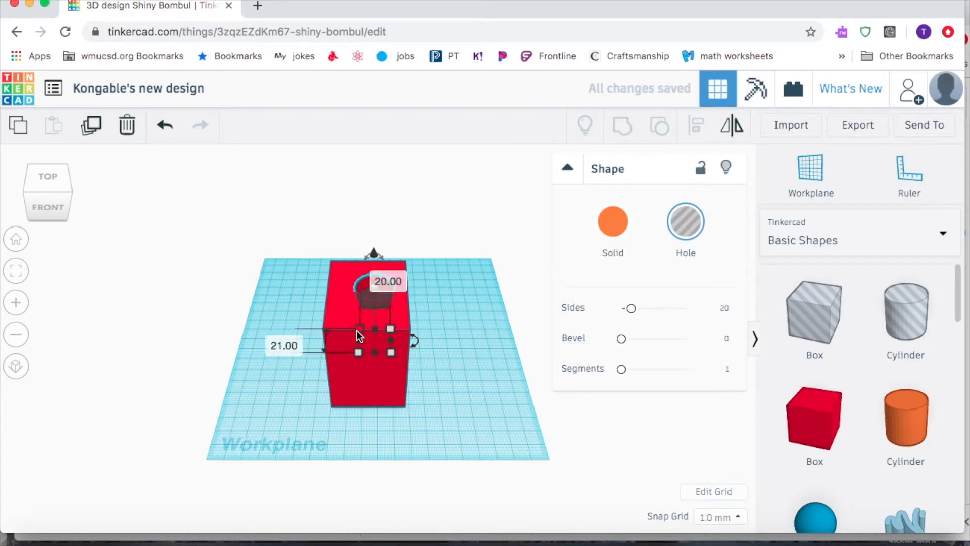
{"action": "left_click_drag", "start_coordinate": [356, 329], "coordinate": [340, 322]}
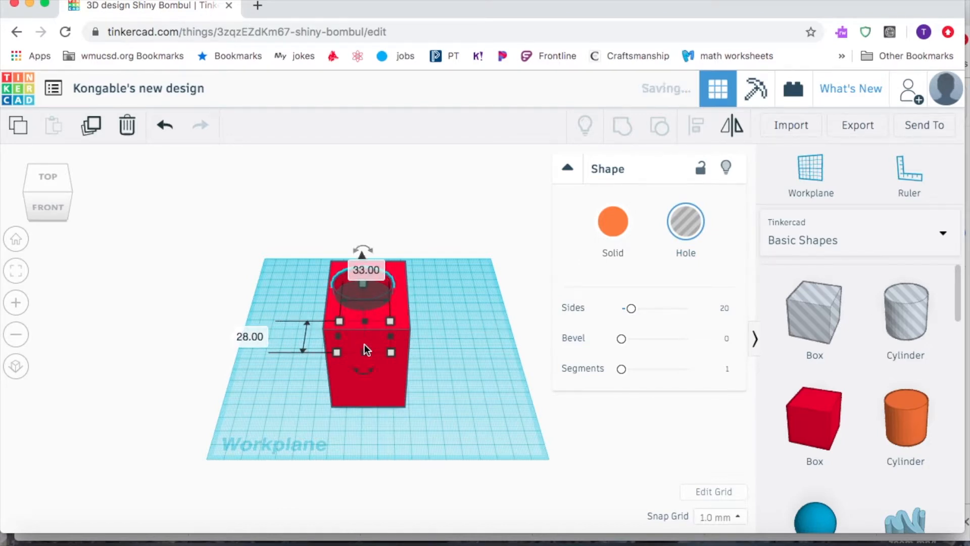
{"action": "left_click_drag", "start_coordinate": [397, 357], "coordinate": [406, 373]}
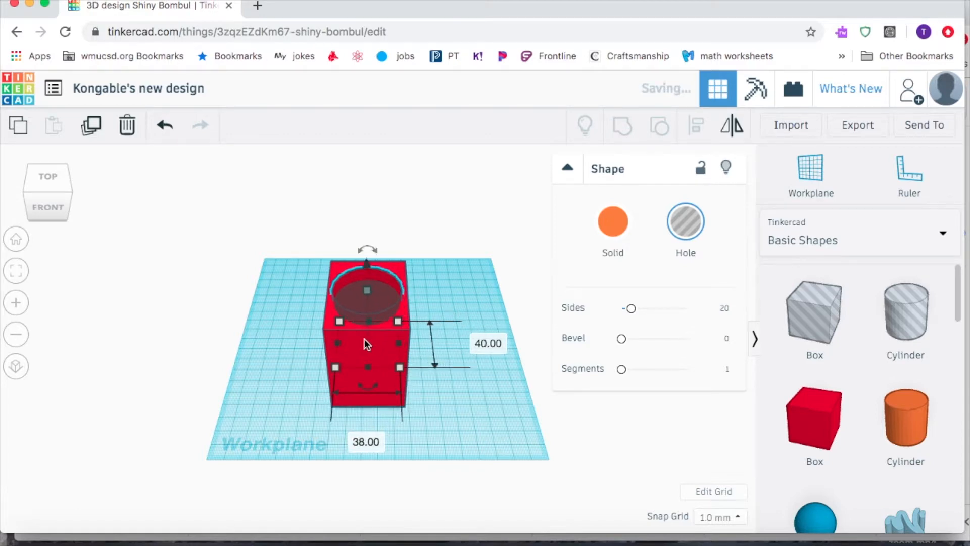
- Group the cylinder hole with the red box to cut a round recess into the box's top
{"action": "left_click", "coordinate": [71, 177]}
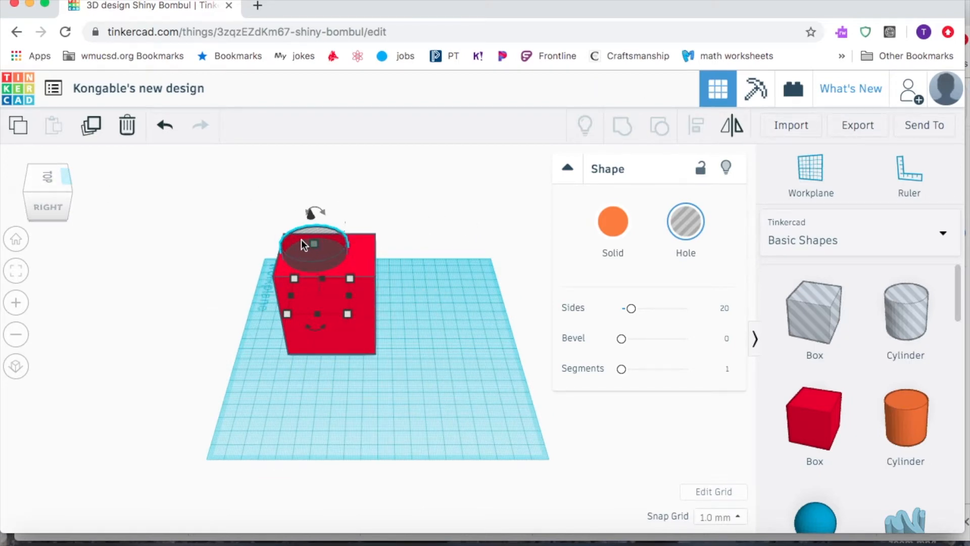
{"action": "left_click", "coordinate": [367, 247]}
{"action": "left_click", "coordinate": [453, 233]}
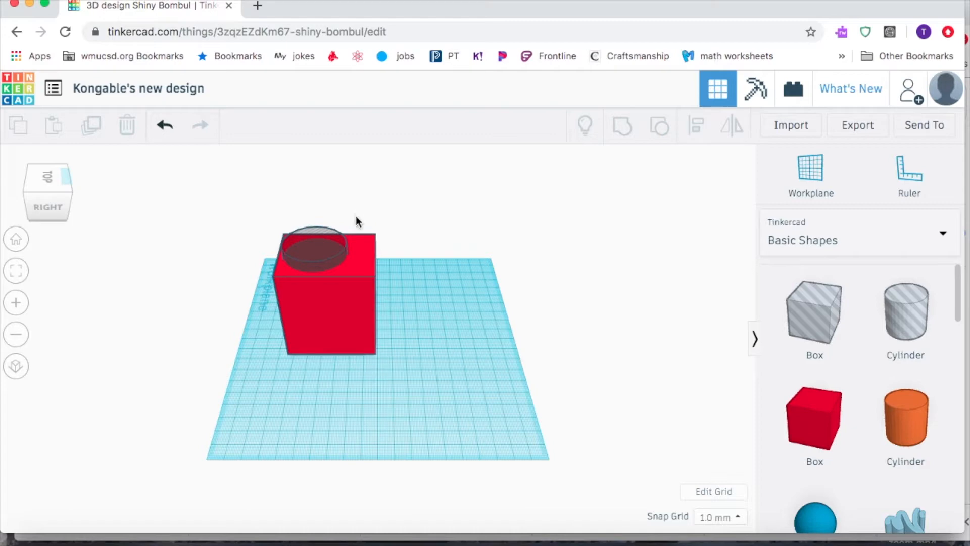
{"action": "left_click", "coordinate": [363, 236]}
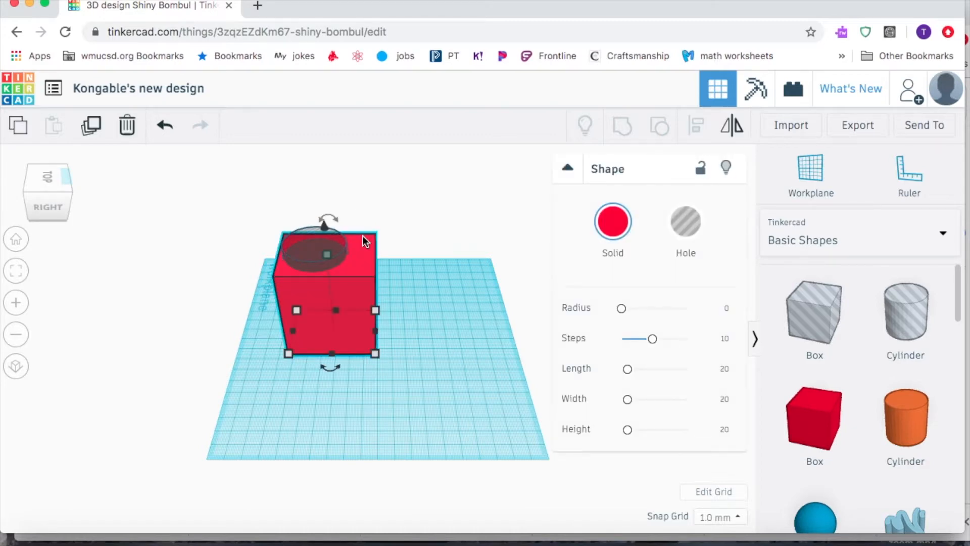
{"action": "left_click", "coordinate": [309, 228]}
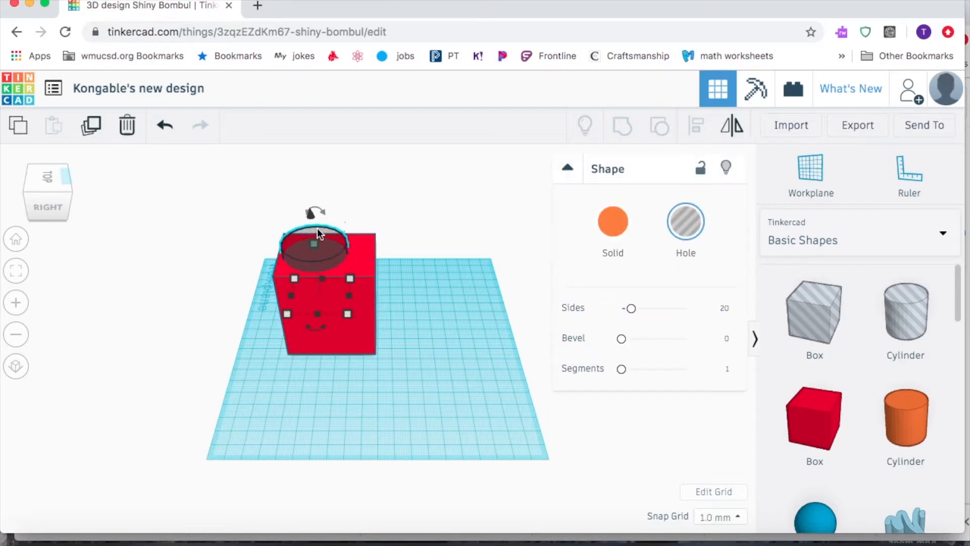
{"action": "left_click", "coordinate": [363, 244], "text": "shift"}
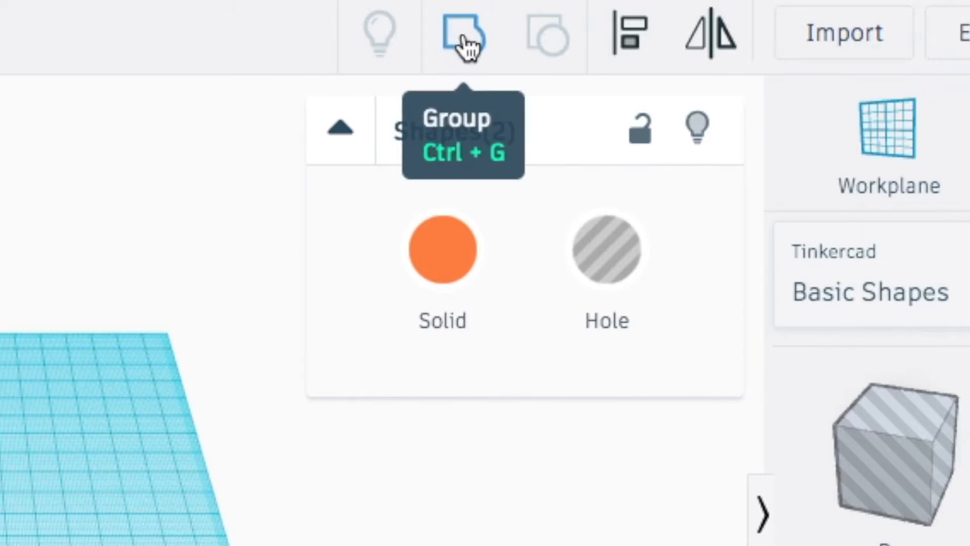
{"action": "left_click", "coordinate": [462, 31]}
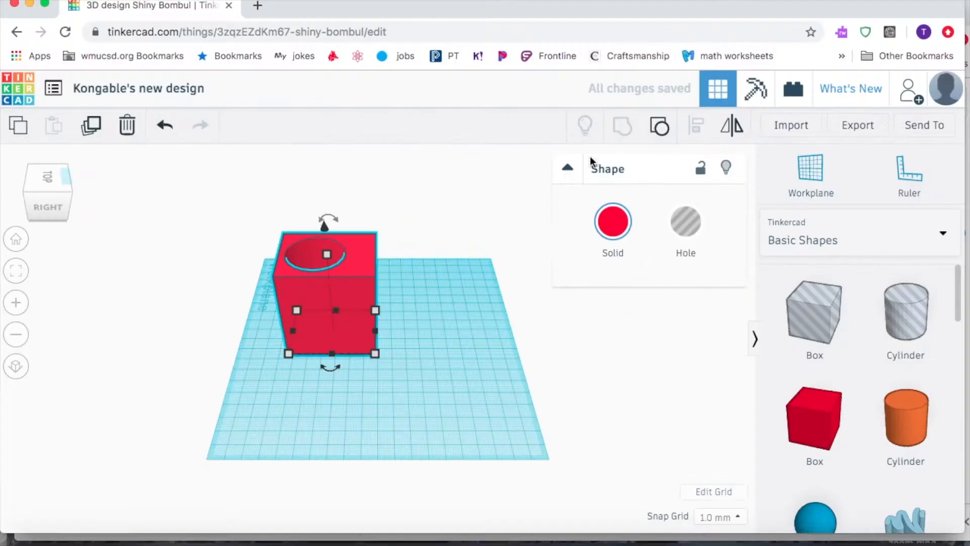
{"action": "left_click", "coordinate": [413, 268]}
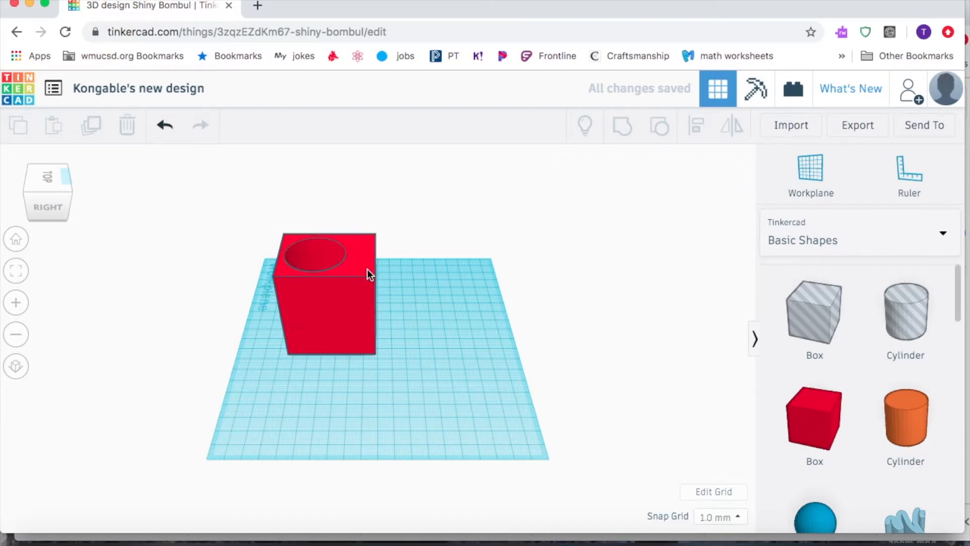
- Examine the recess from several views and ungroup the shape into the red box and the cylinder hole
{"action": "mouse_move", "coordinate": [47, 174]}
{"action": "left_mouse_down"}
{"action": "mouse_move", "coordinate": [57, 189]}
{"action": "mouse_move", "coordinate": [35, 184]}
{"action": "mouse_move", "coordinate": [48, 175]}
{"action": "left_mouse_up"}
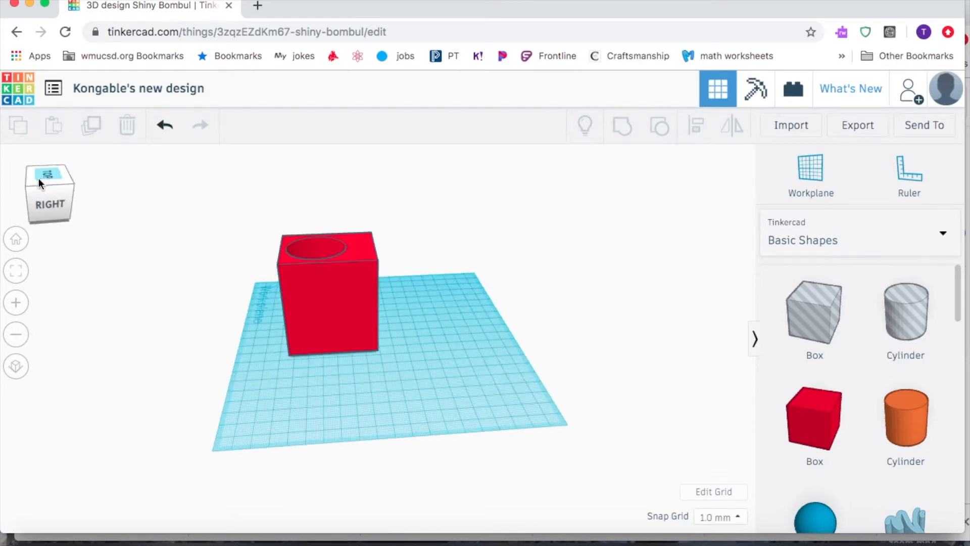
{"action": "left_click", "coordinate": [26, 184]}
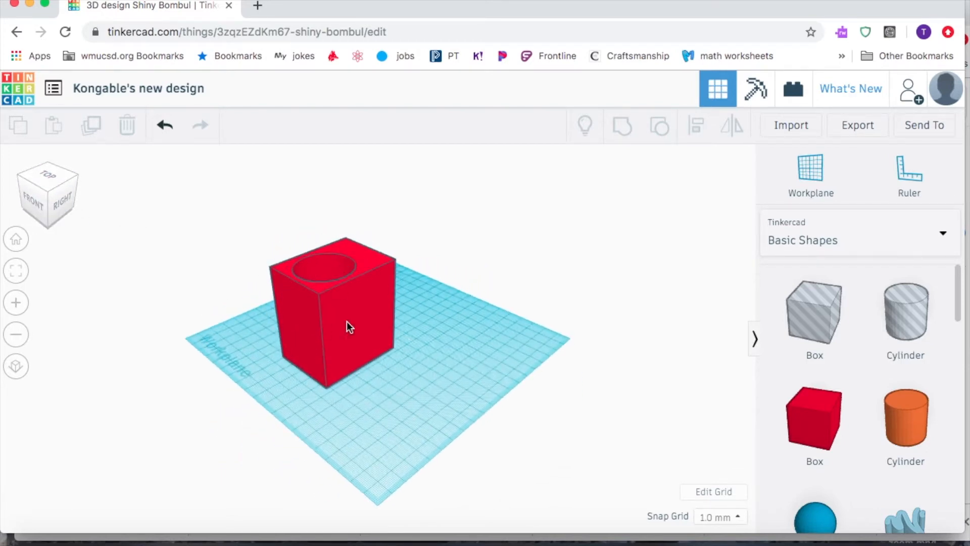
{"action": "left_click", "coordinate": [47, 177]}
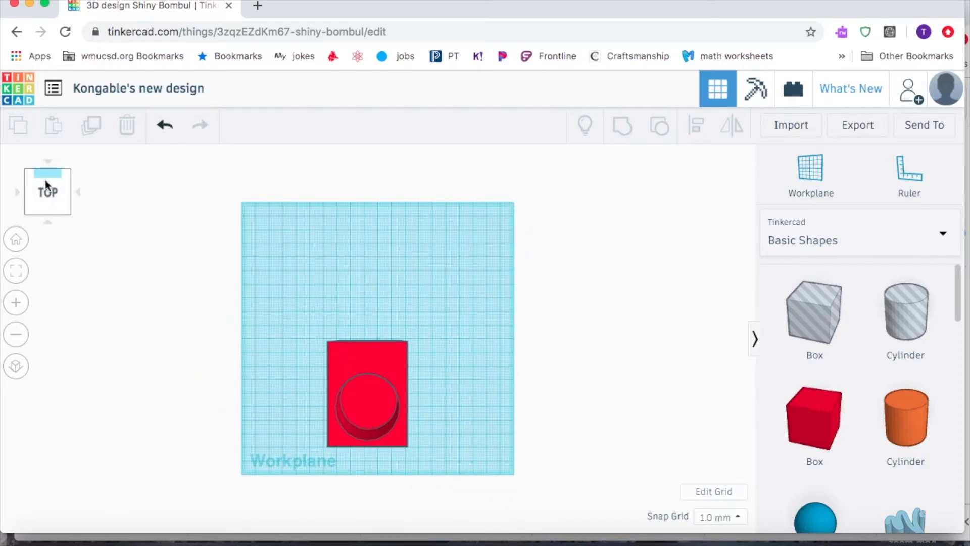
{"action": "left_click", "coordinate": [44, 212]}
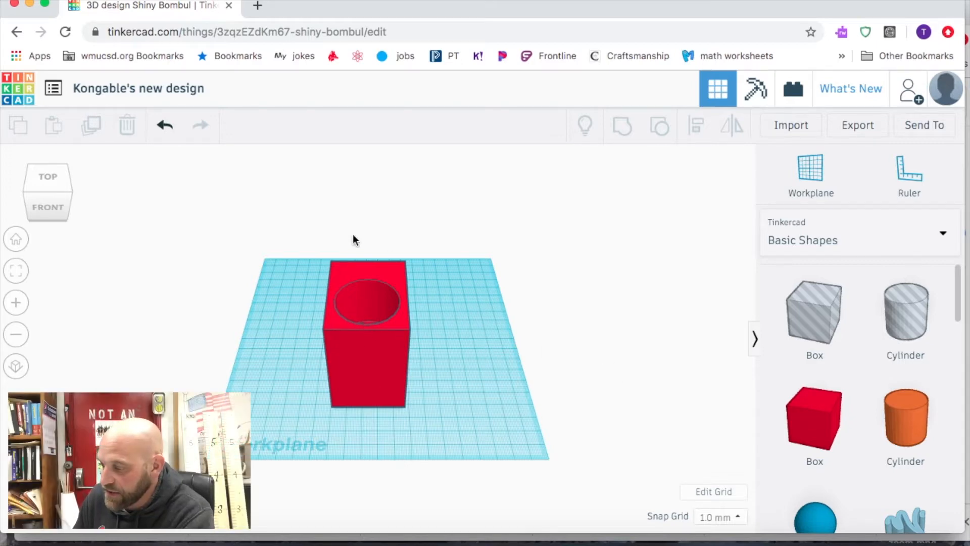
{"action": "scroll", "coordinate": [368, 222], "scroll_direction": "down", "scroll_amount": 2}
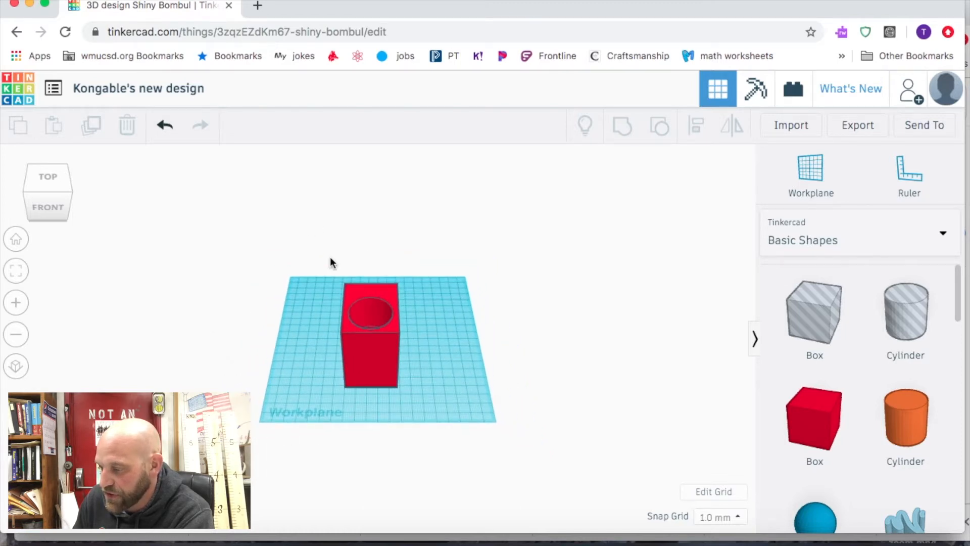
{"action": "left_click", "coordinate": [384, 345]}
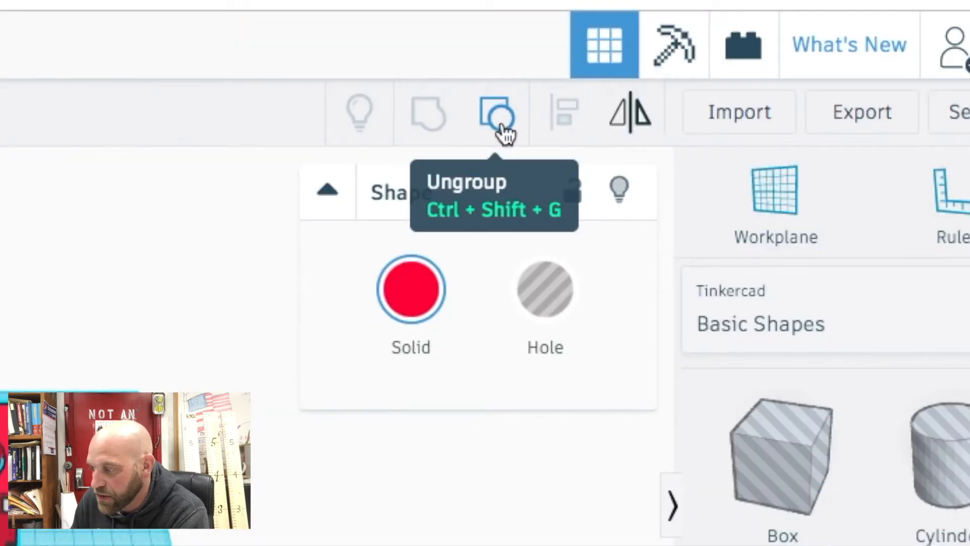
{"action": "left_click", "coordinate": [663, 137]}
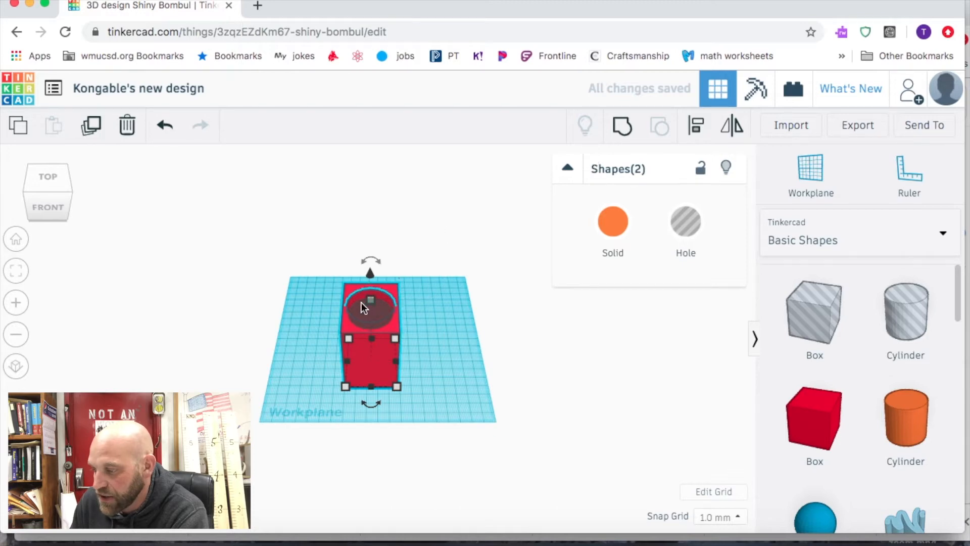
- Shift both shapes toward the workplane's right edge, then pull the red box about 91 mm left, away from the cylinder hole
{"action": "left_click_drag", "start_coordinate": [389, 299], "coordinate": [422, 316]}
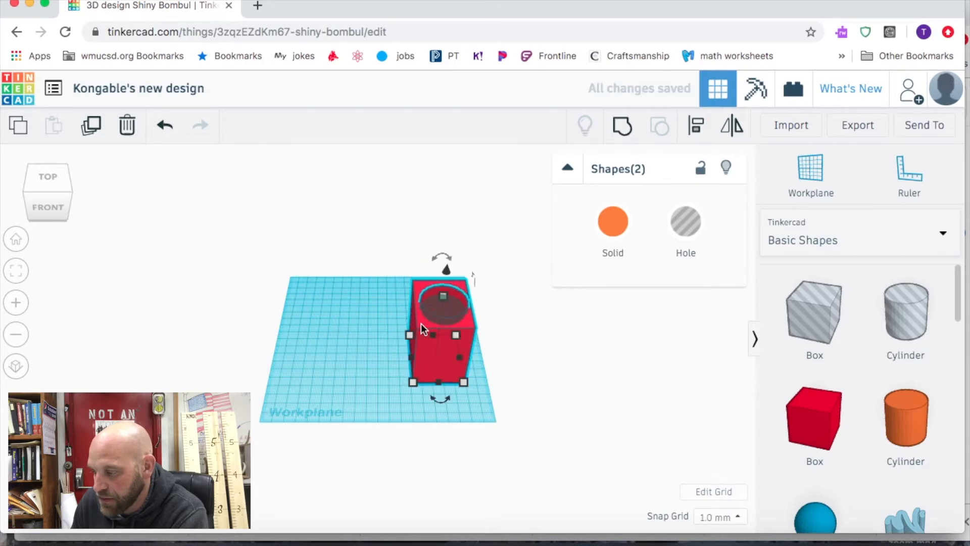
{"action": "left_click_drag", "start_coordinate": [48, 194], "coordinate": [49, 187]}
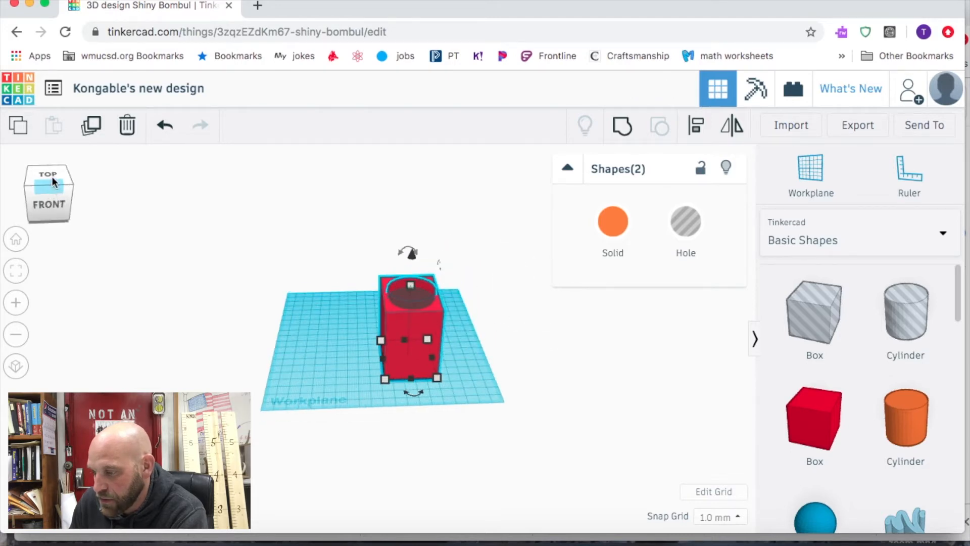
{"action": "left_click", "coordinate": [49, 199]}
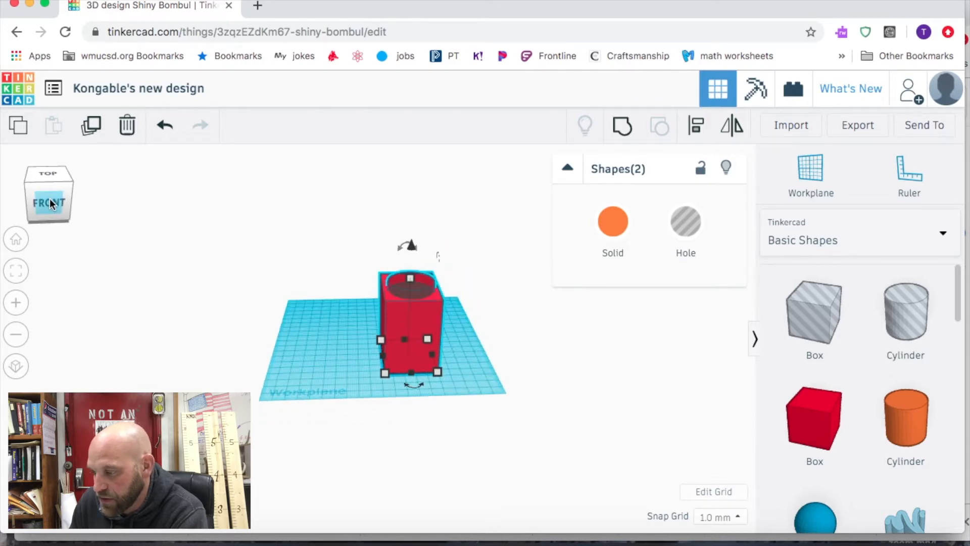
{"action": "left_click", "coordinate": [47, 201]}
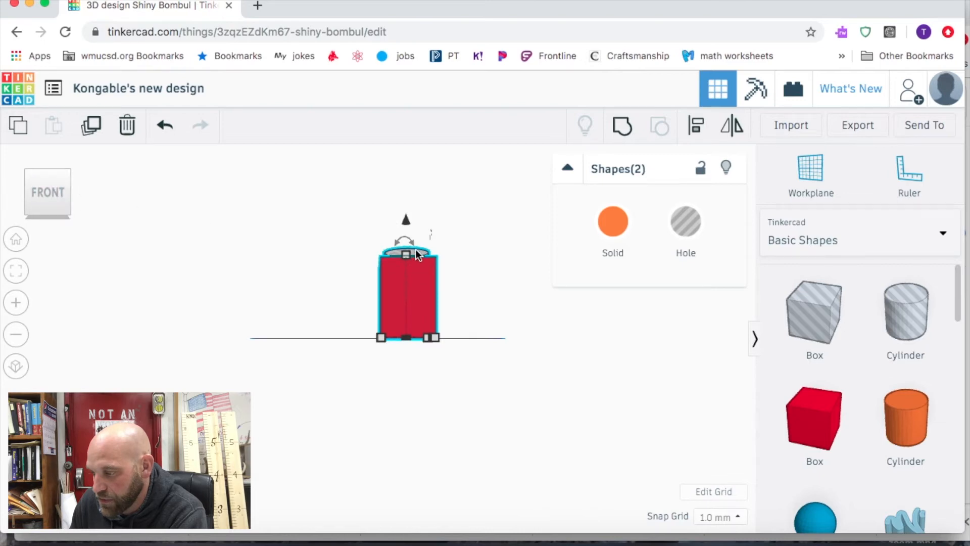
{"action": "left_click_drag", "start_coordinate": [406, 218], "coordinate": [287, 246]}
{"action": "left_click", "coordinate": [421, 275]}
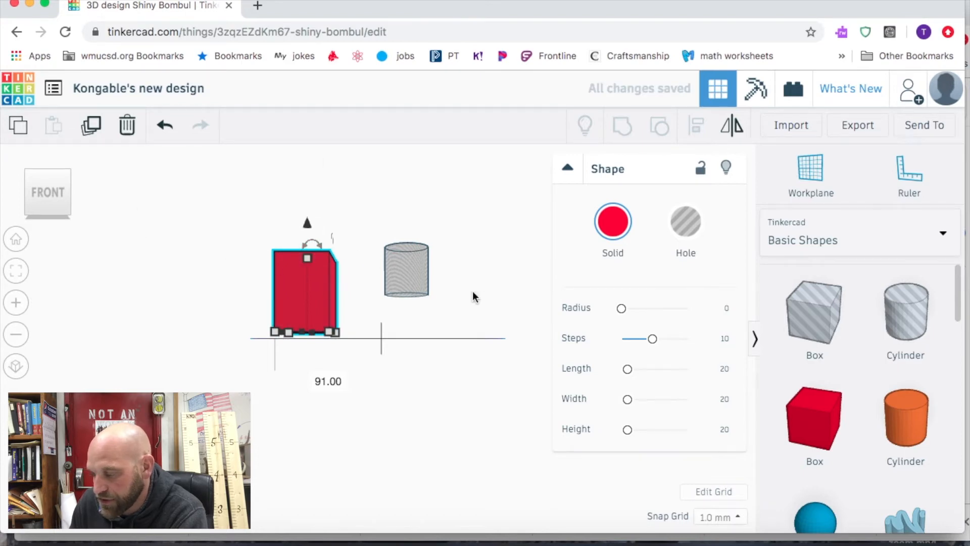
- Delete the cylinder hole from the workplane
{"action": "left_click", "coordinate": [393, 267]}
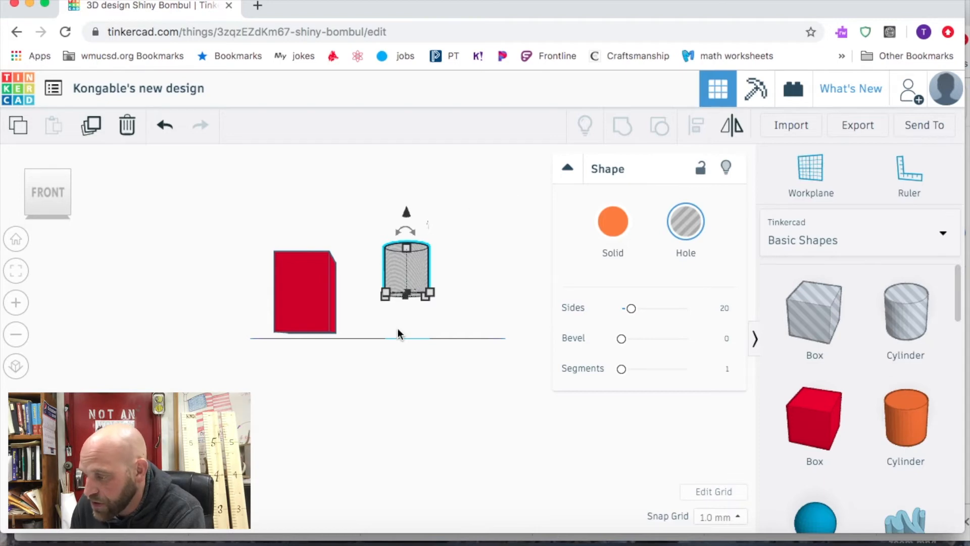
{"action": "left_click", "coordinate": [48, 167]}
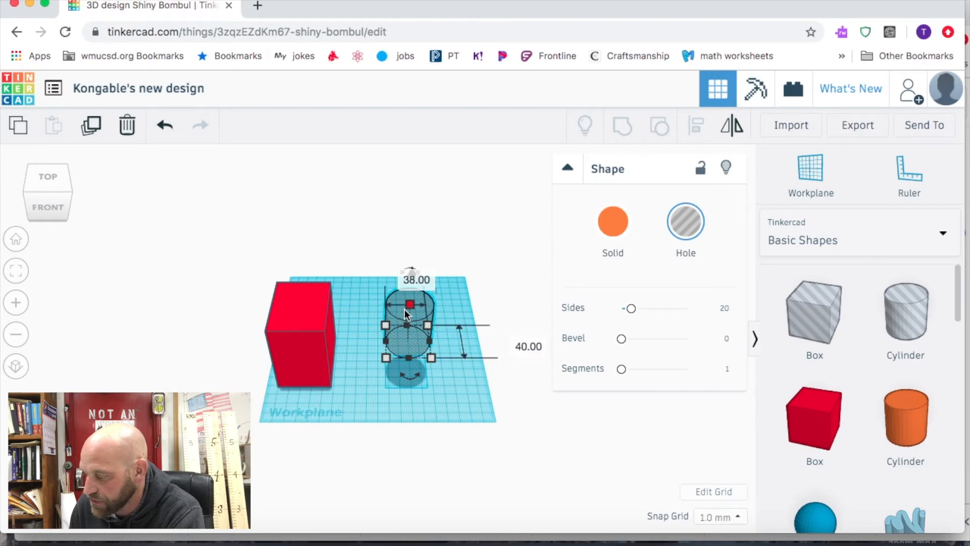
{"action": "key", "text": "Delete"}
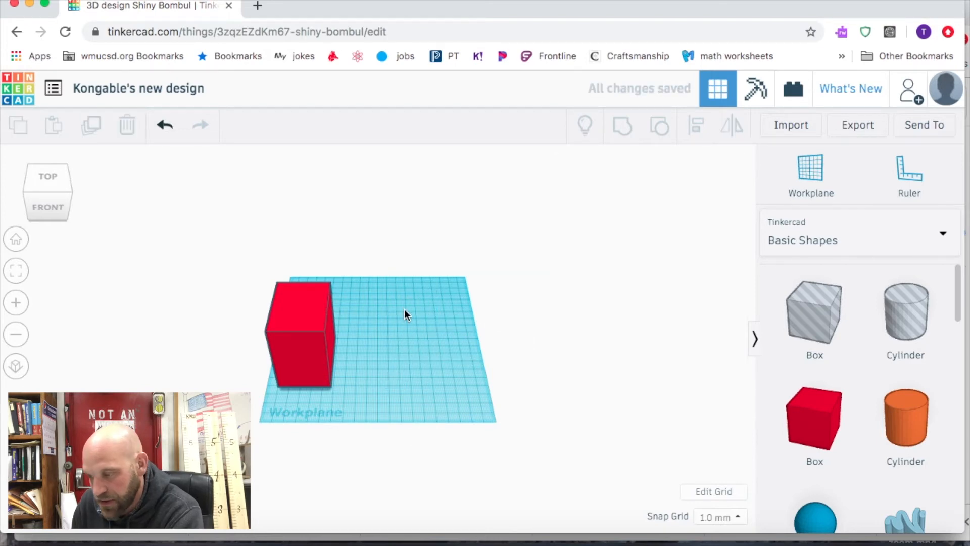
- Duplicate the red box in place
{"action": "left_click", "coordinate": [299, 302]}
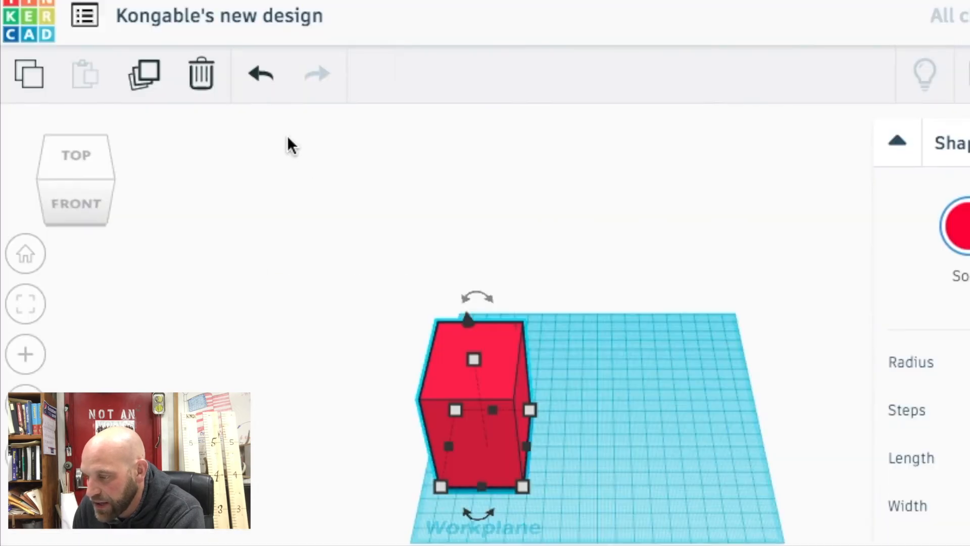
{"action": "left_click", "coordinate": [148, 88]}
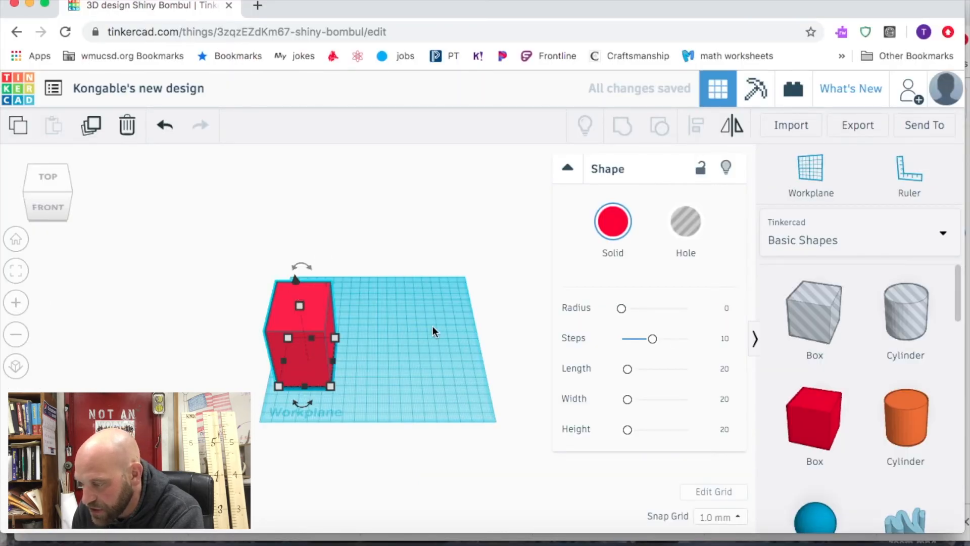
- Move the duplicate box 63 mm to the right of the original and shrink its base to 40 by 54 mm
{"action": "left_click_drag", "start_coordinate": [318, 298], "coordinate": [390, 295]}
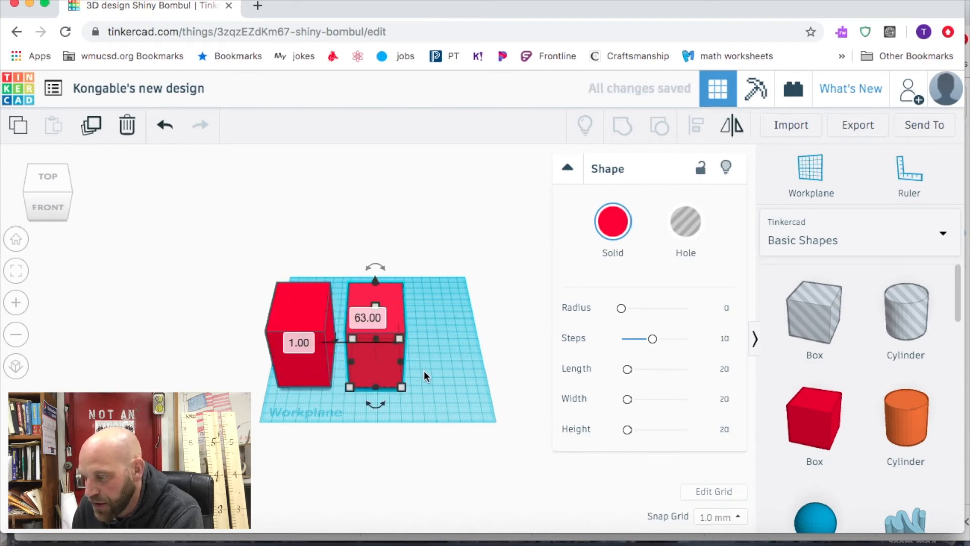
{"action": "mouse_move", "coordinate": [348, 385]}
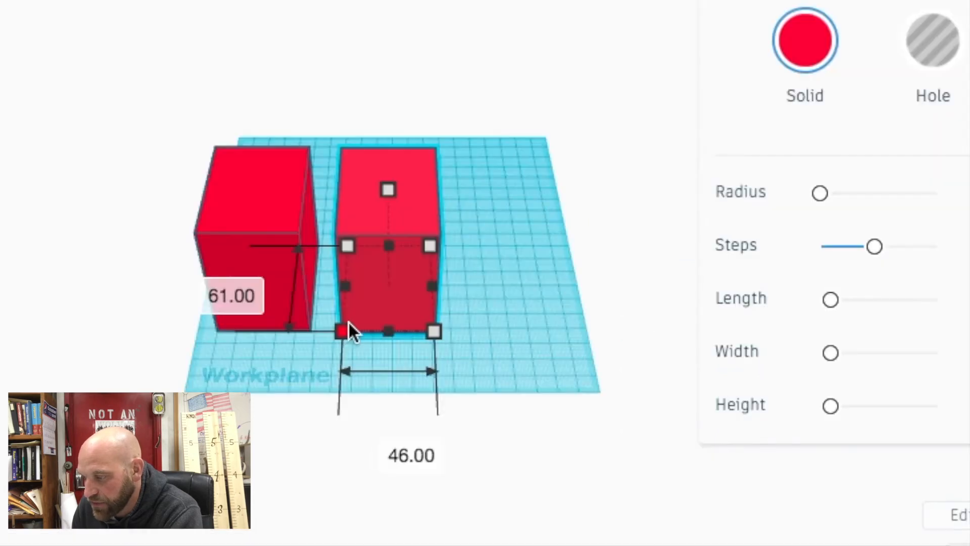
{"action": "left_click_drag", "start_coordinate": [354, 386], "coordinate": [358, 380]}
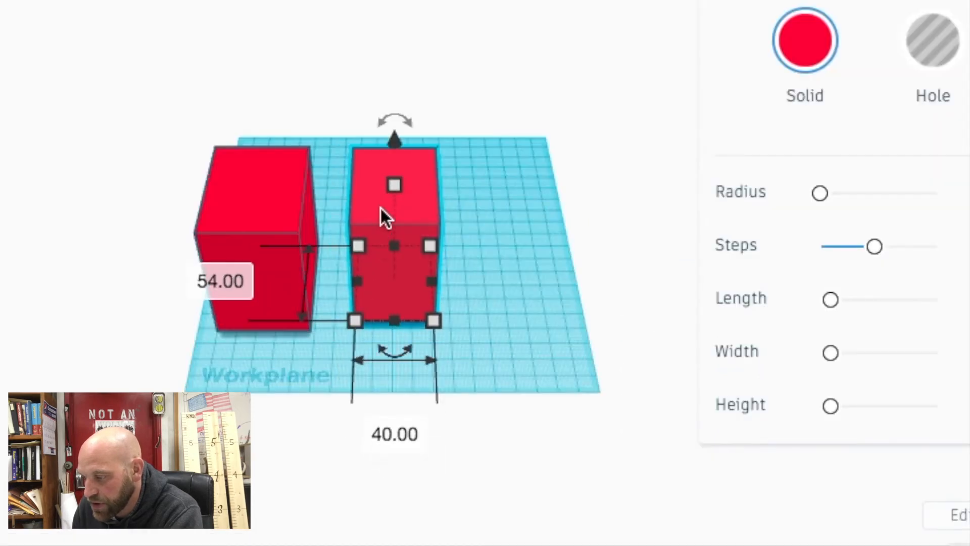
- Shorten and raise the smaller box above the workplane and turn it into a hole
{"action": "left_click_drag", "start_coordinate": [396, 177], "coordinate": [398, 205]}
{"action": "left_click_drag", "start_coordinate": [396, 168], "coordinate": [397, 132]}
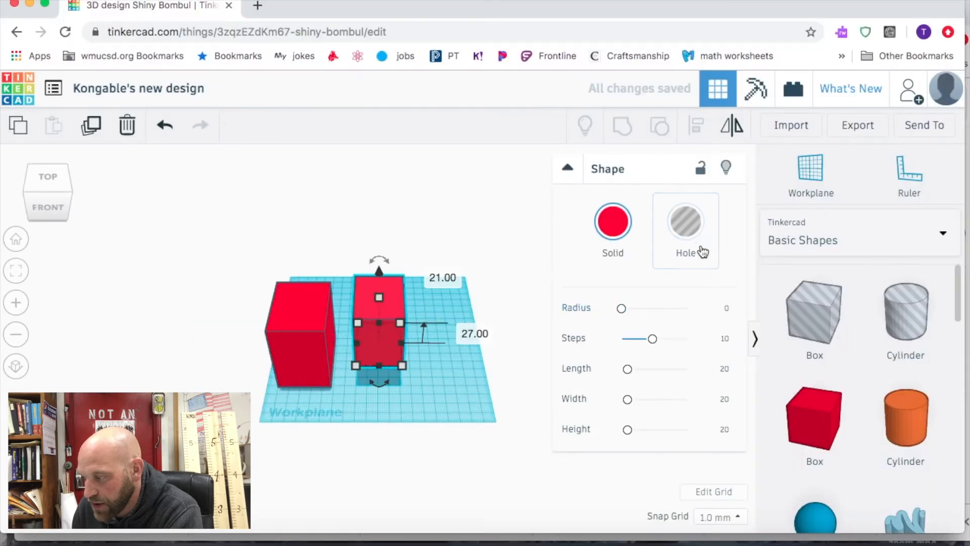
{"action": "left_click", "coordinate": [940, 88]}
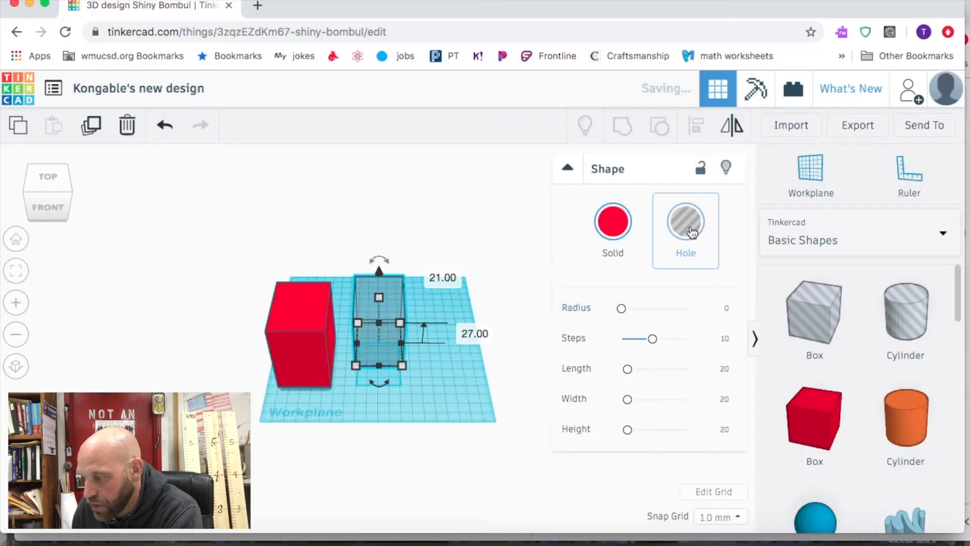
- Move the box-shaped hole 65 mm left into the red box and group both shapes to hollow it out
{"action": "left_click_drag", "start_coordinate": [390, 301], "coordinate": [311, 303]}
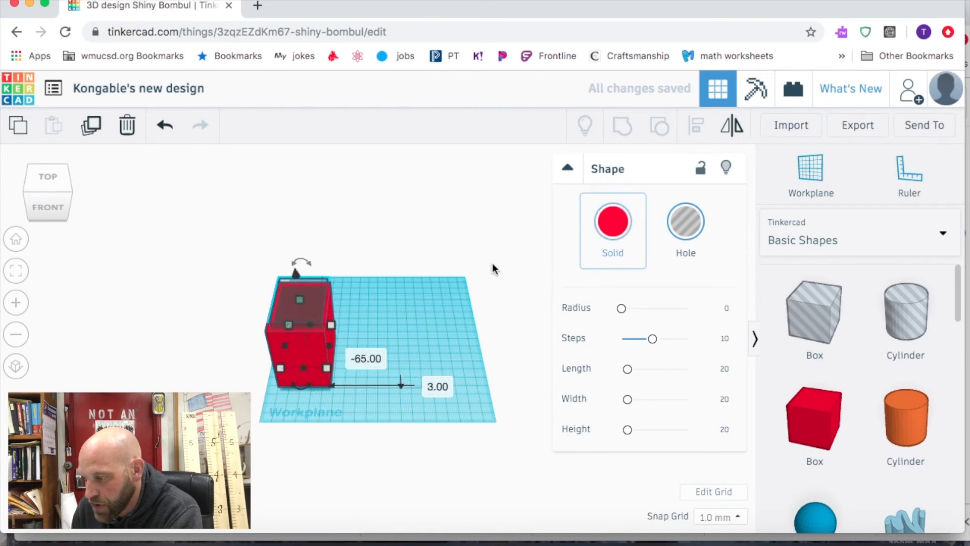
{"action": "left_click", "coordinate": [329, 337], "text": "shift"}
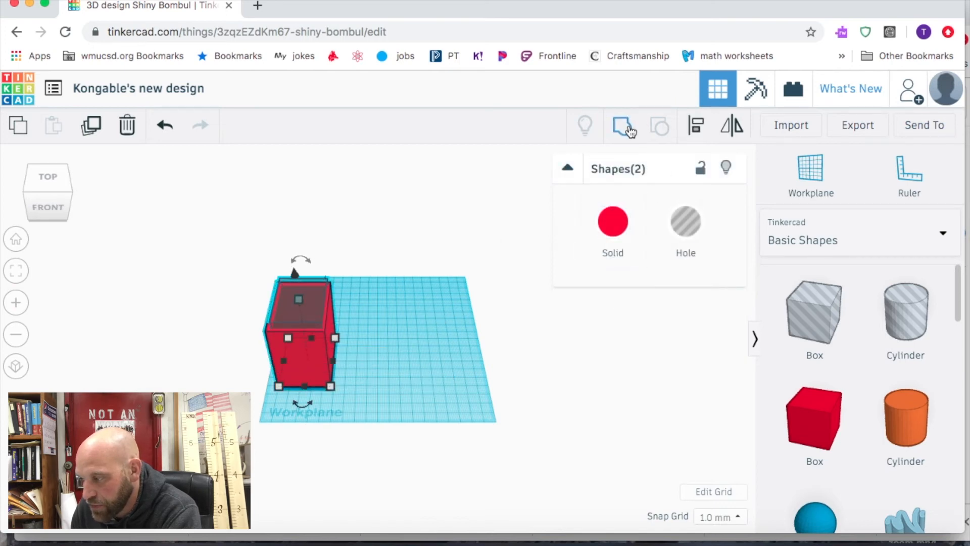
{"action": "left_click", "coordinate": [628, 129]}
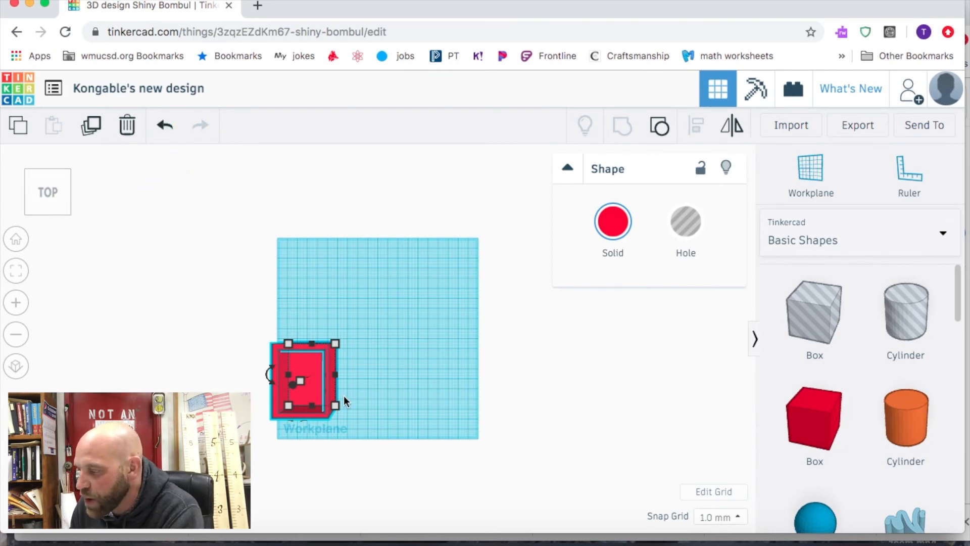
- Move the hollow red box about 50 mm right and 15 mm back toward the workplane's middle
{"action": "left_click", "coordinate": [41, 212]}
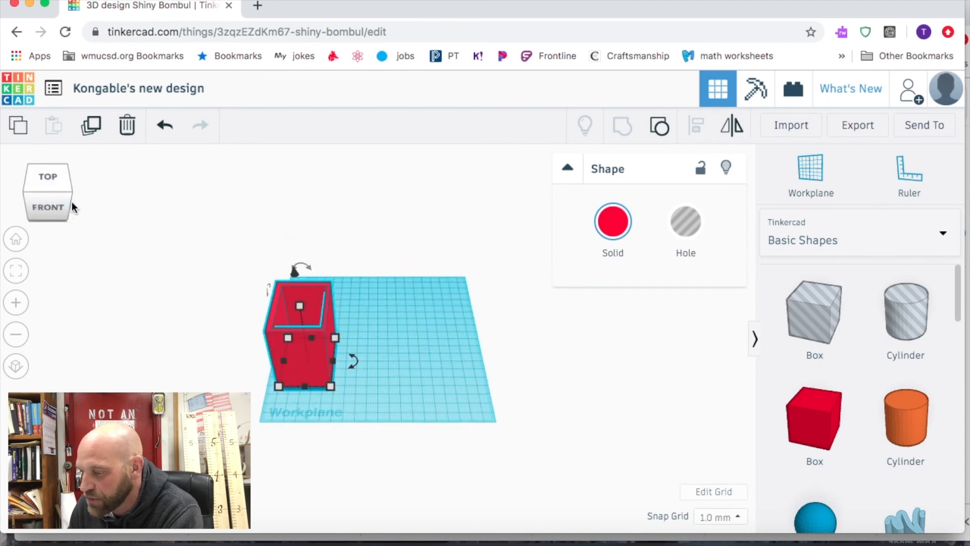
{"action": "left_click_drag", "start_coordinate": [320, 299], "coordinate": [377, 288]}
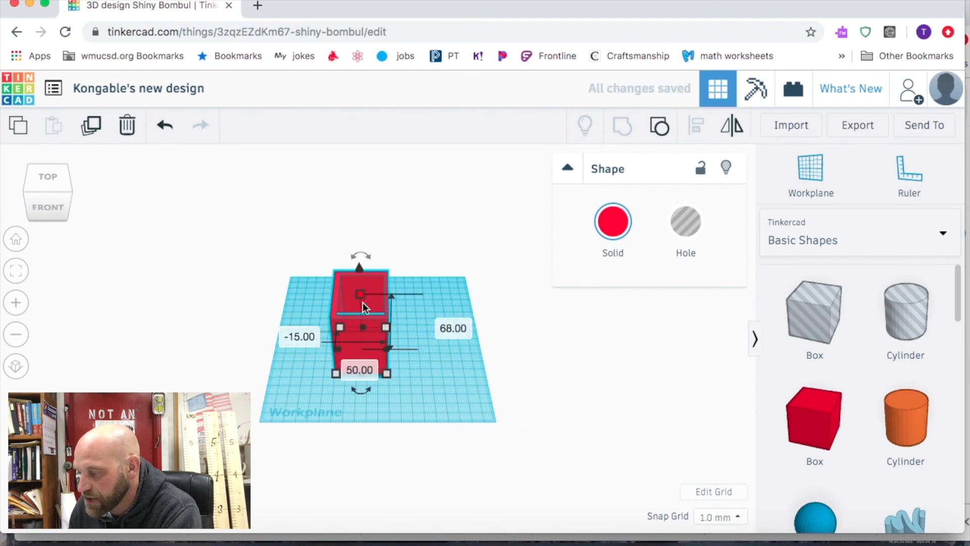